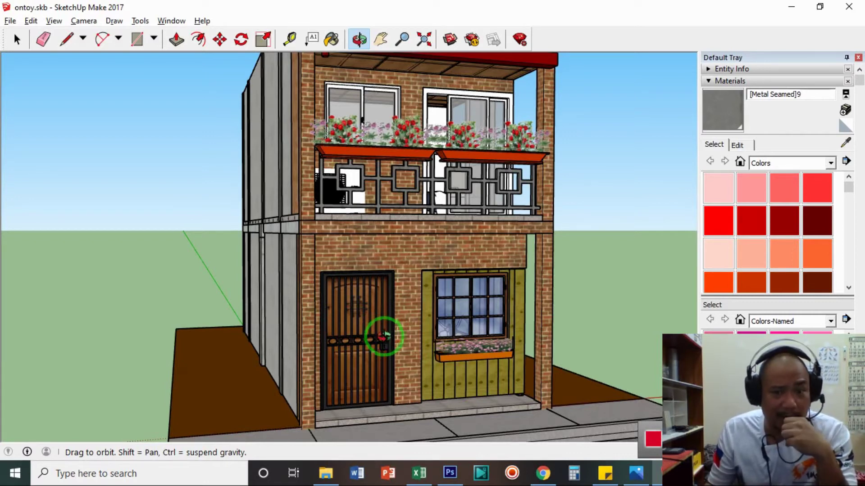
- Unhide the last hidden side walls of the house
left_click_drag(419, 376, 261, 378)
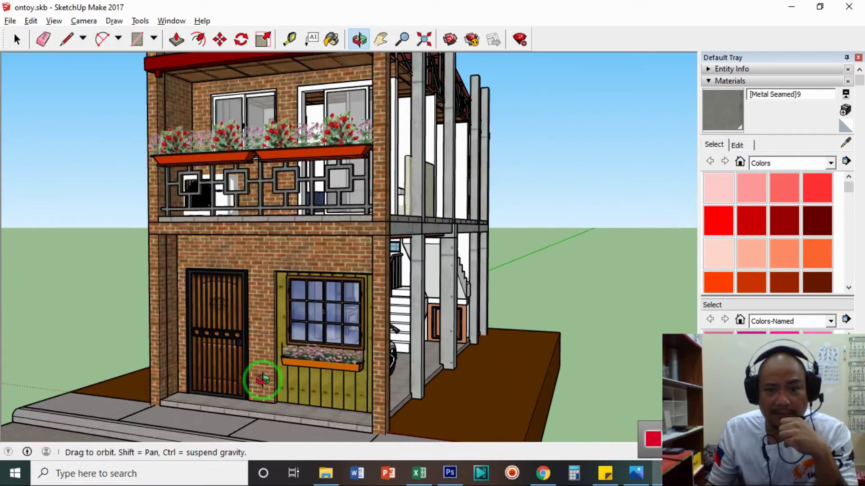
left_click_drag(290, 371, 271, 376)
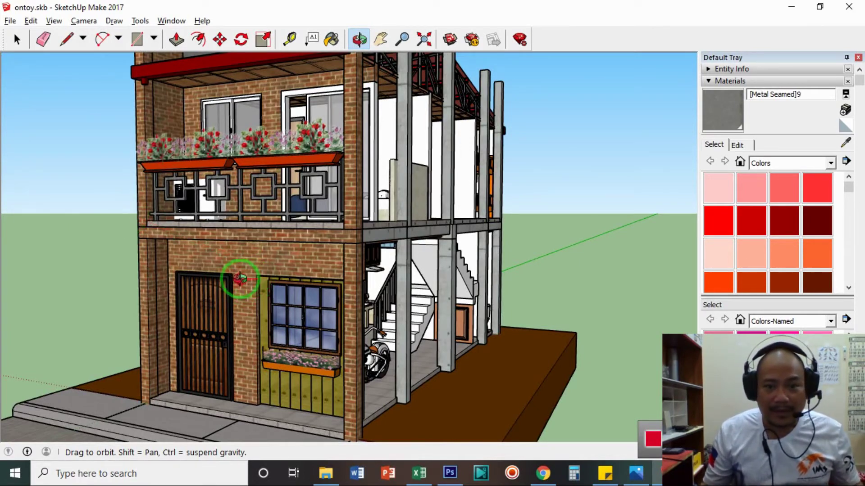
left_click_drag(240, 279, 135, 174)
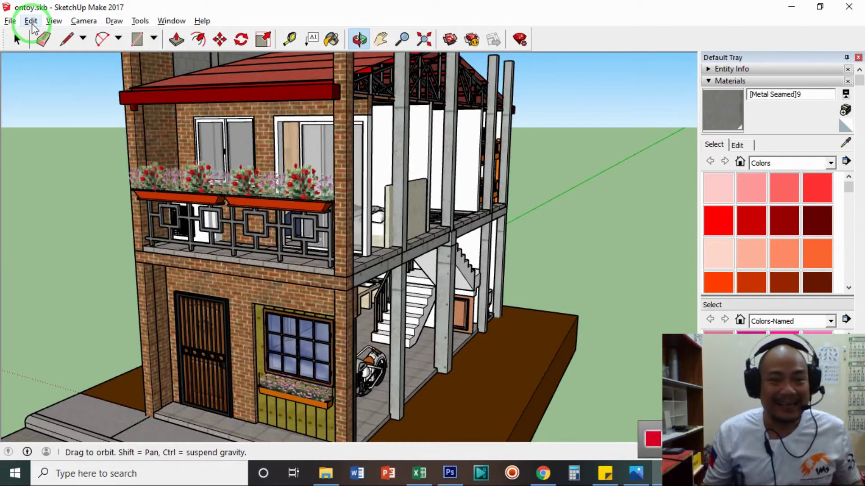
left_click(31, 21)
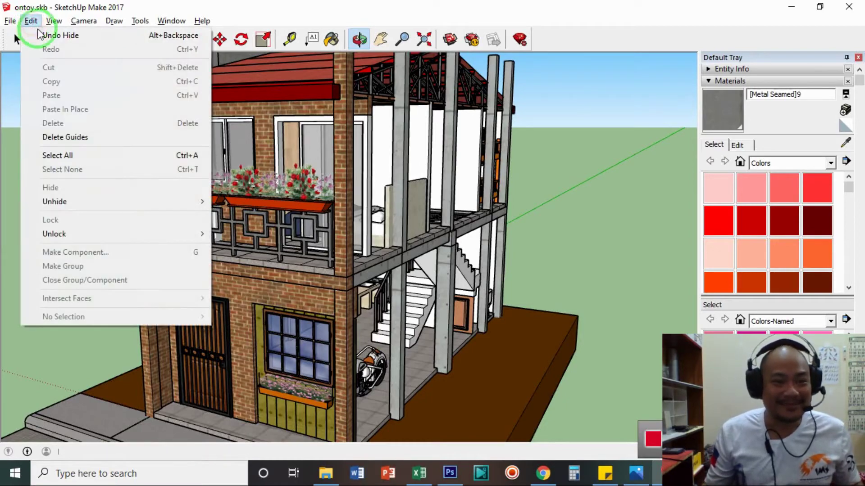
left_click(96, 204)
left_click(236, 216)
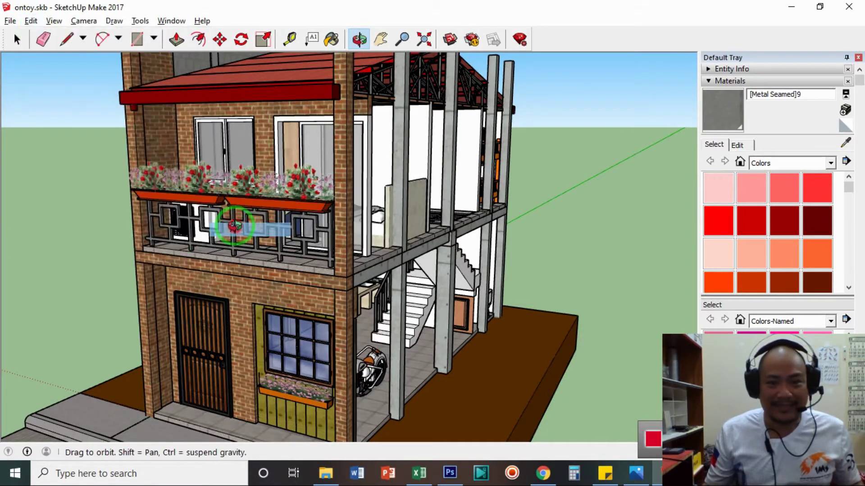
left_click(380, 39)
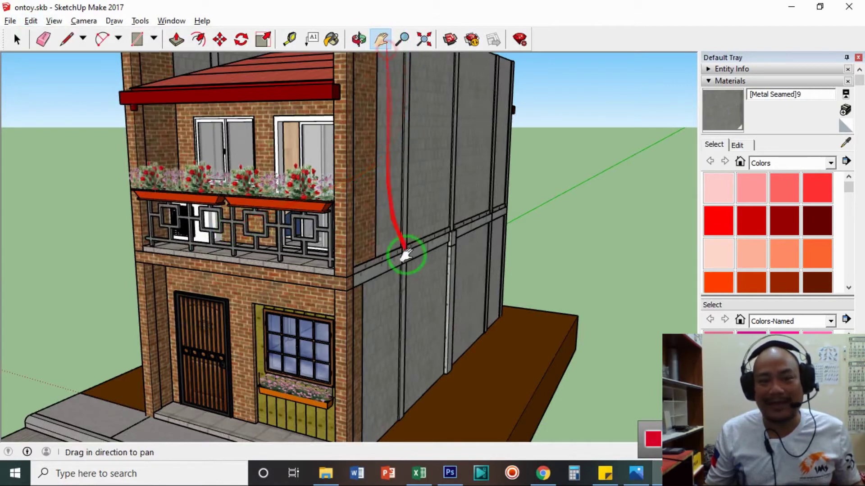
left_click_drag(502, 276, 555, 257)
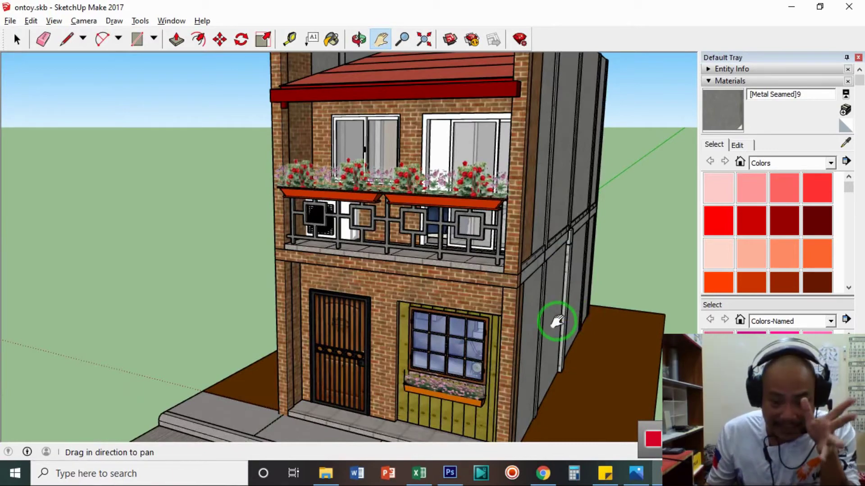
- Switch to Excel and view the beginning of the activities cost sheet in Book1.xlsx
left_click(420, 474)
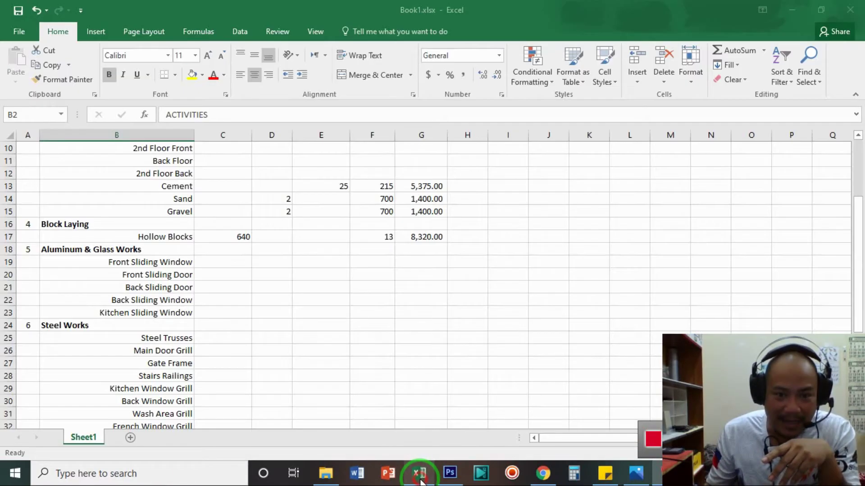
scroll(303, 343, "up", 3)
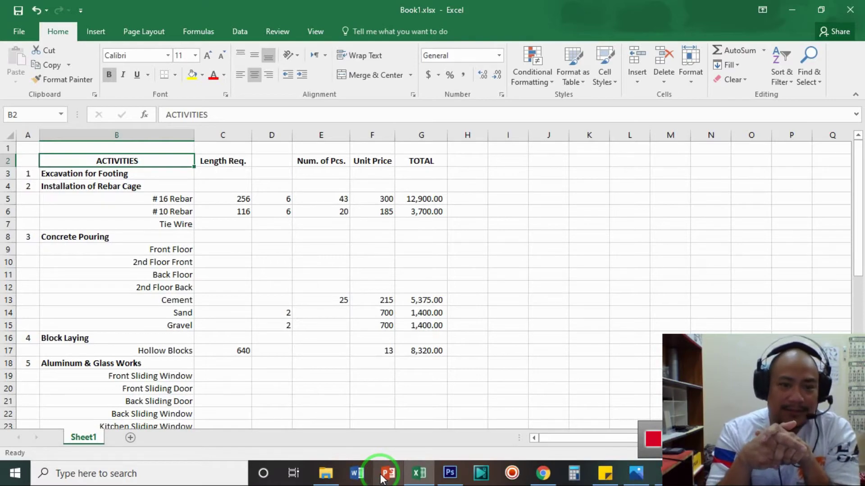
- Switch to Photos and look through the two row-house renderings
left_click(640, 478)
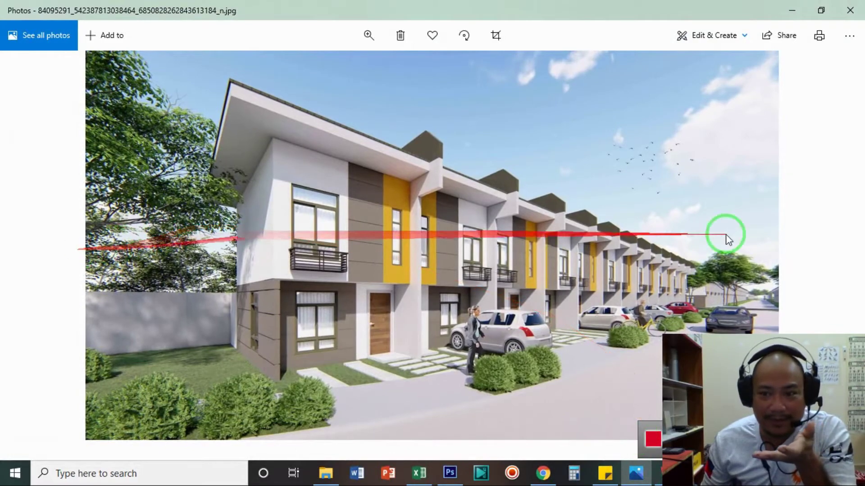
left_click(833, 243)
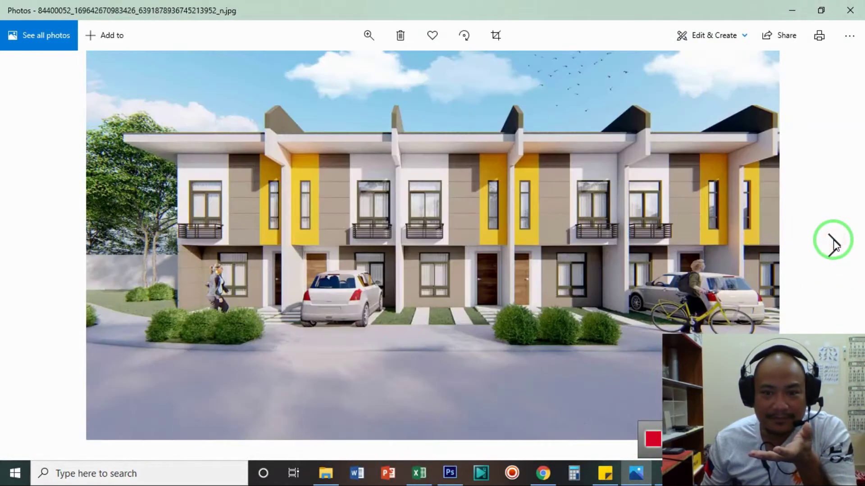
left_click(32, 249)
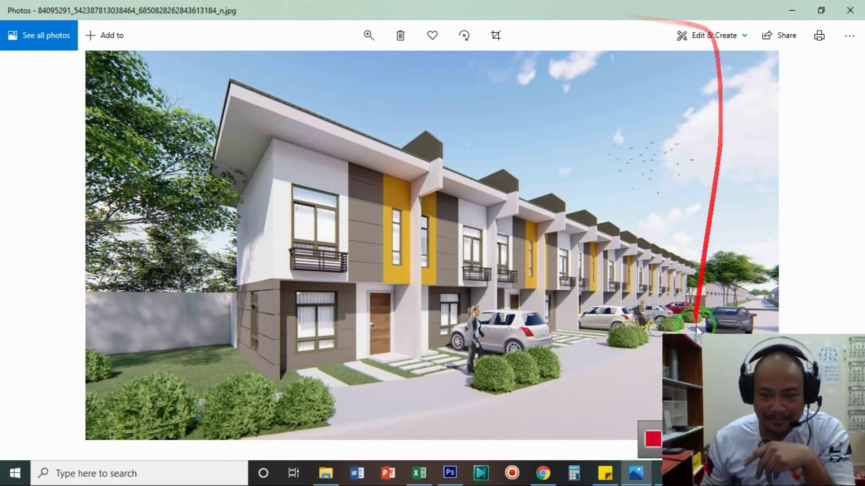
- Alternate between the Excel cost sheet and the SketchUp house model, finishing on the cost sheet
left_click(419, 473)
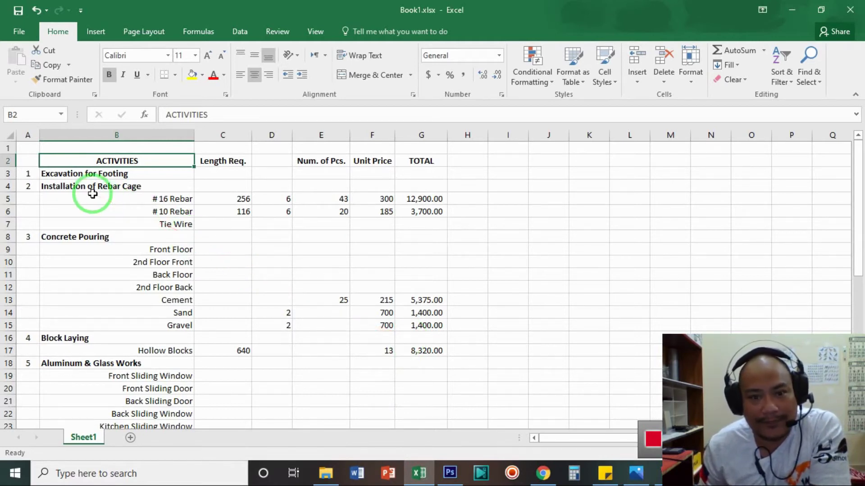
left_click(667, 473)
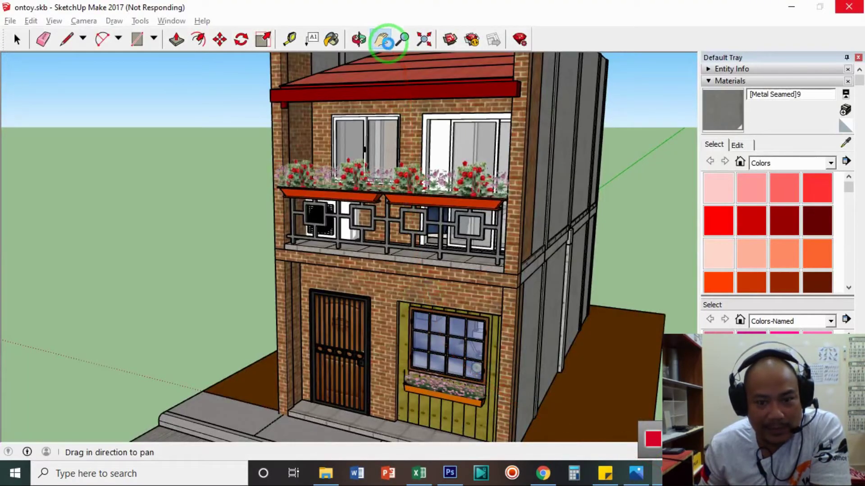
left_click(421, 473)
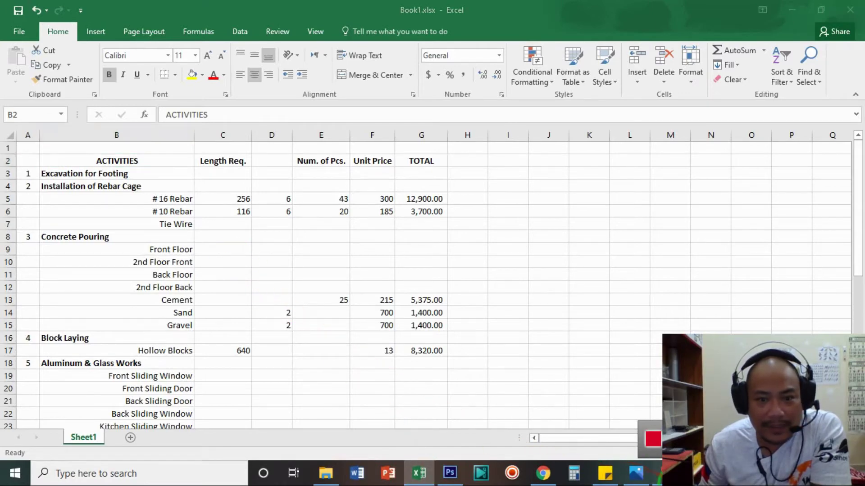
left_click(667, 473)
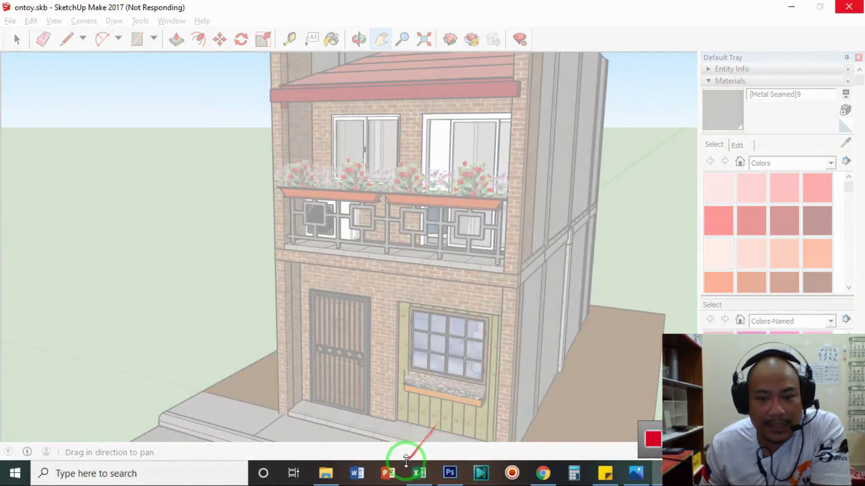
left_click(418, 473)
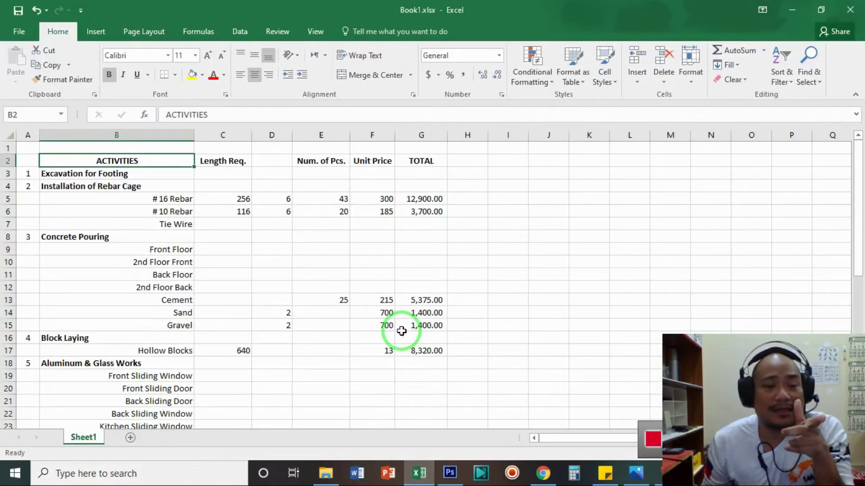
left_click(667, 473)
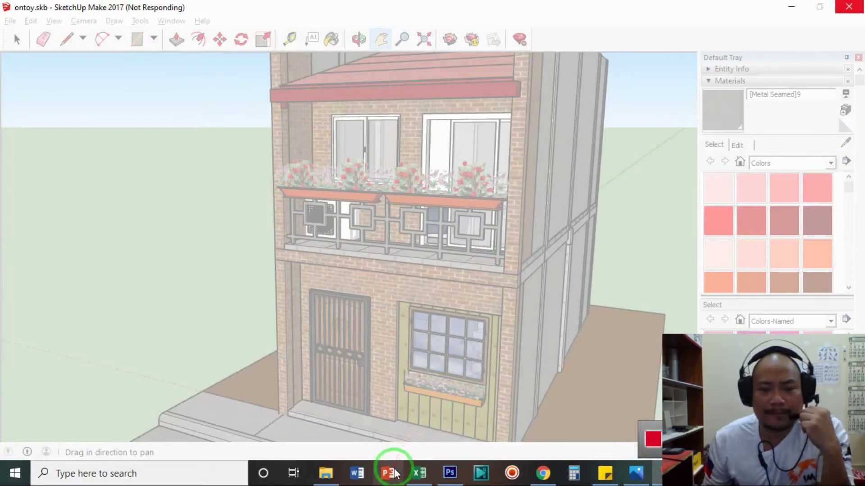
left_click(420, 472)
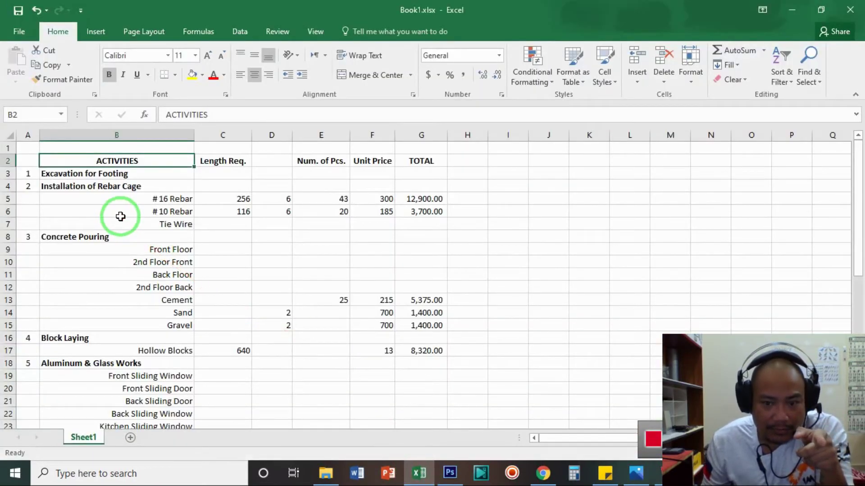
left_click(666, 472)
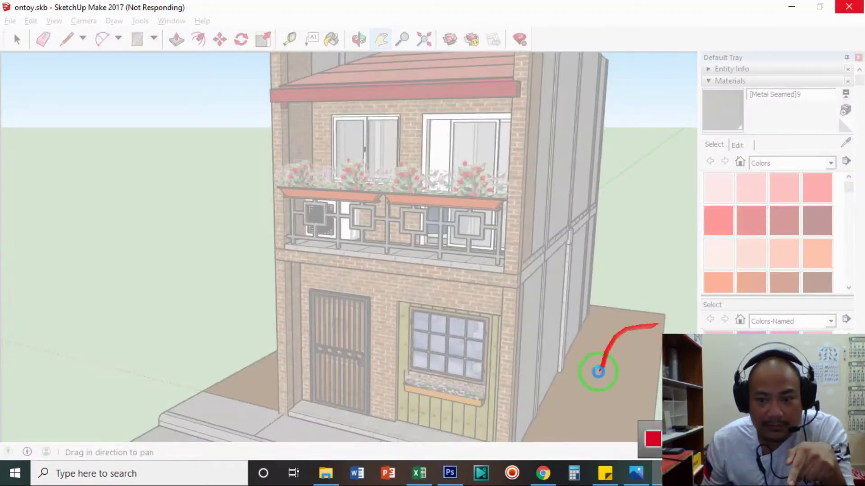
left_click(665, 474)
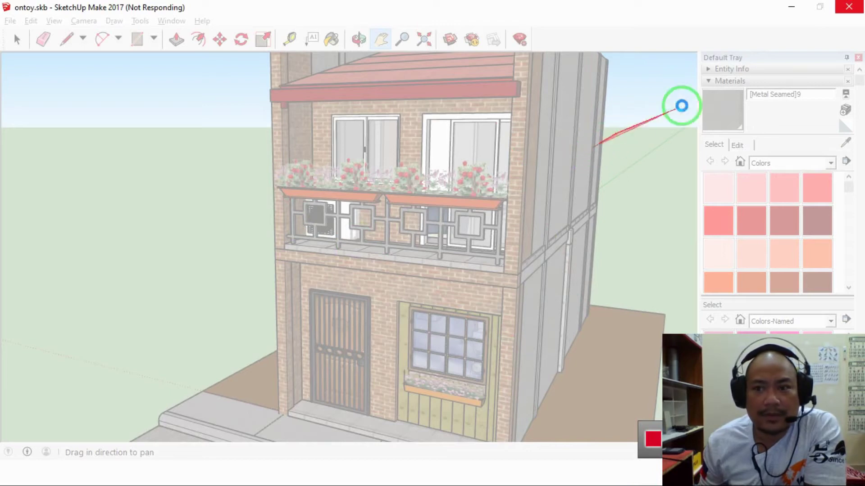
left_click(792, 9)
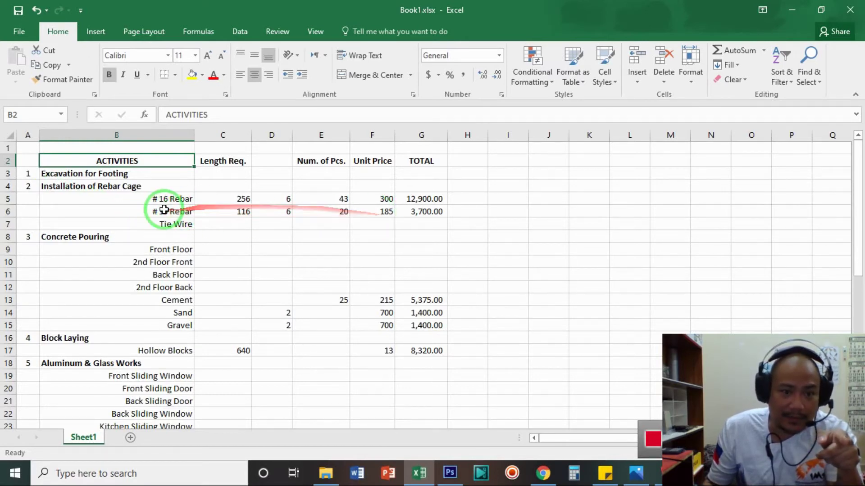
- Review the piece count, unit price and total cells of the rebar rows, the Tie Wire total and the Concrete Pouring heading
left_click(388, 200)
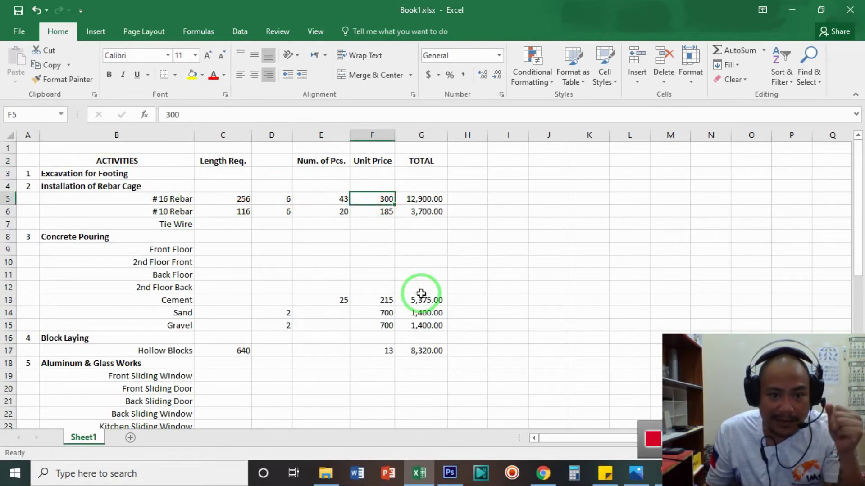
left_click(342, 199)
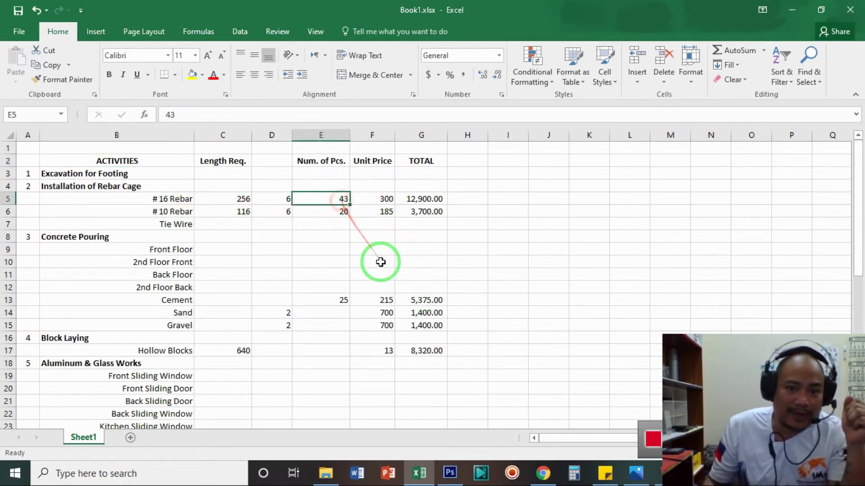
left_click(419, 198)
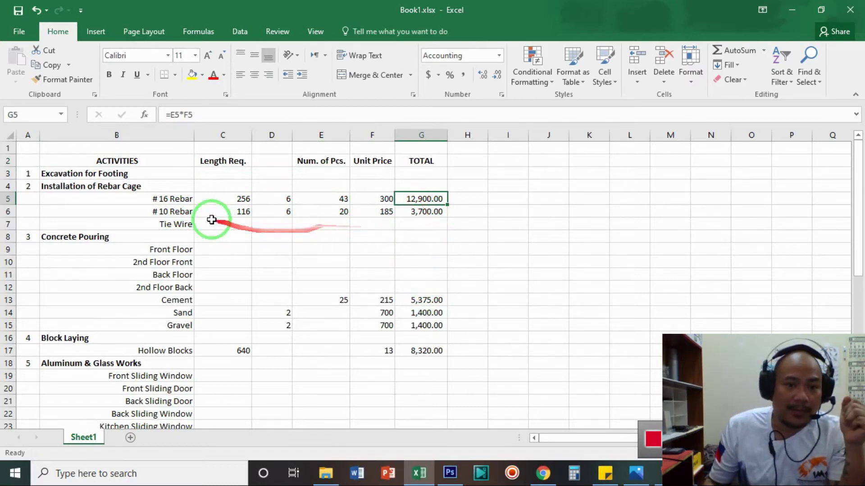
left_click(183, 213)
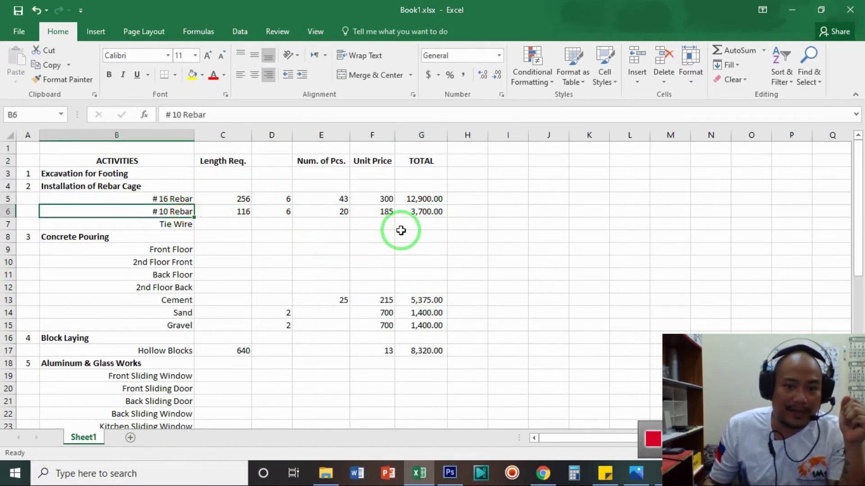
left_click(418, 212)
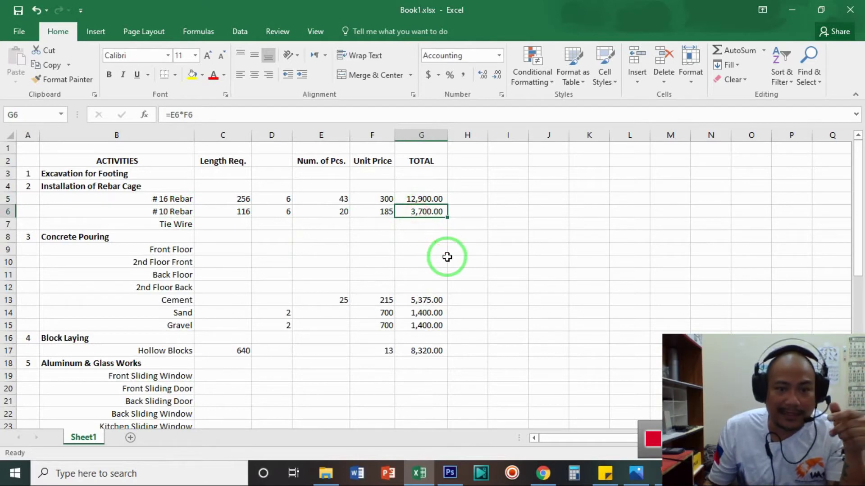
left_click(416, 225)
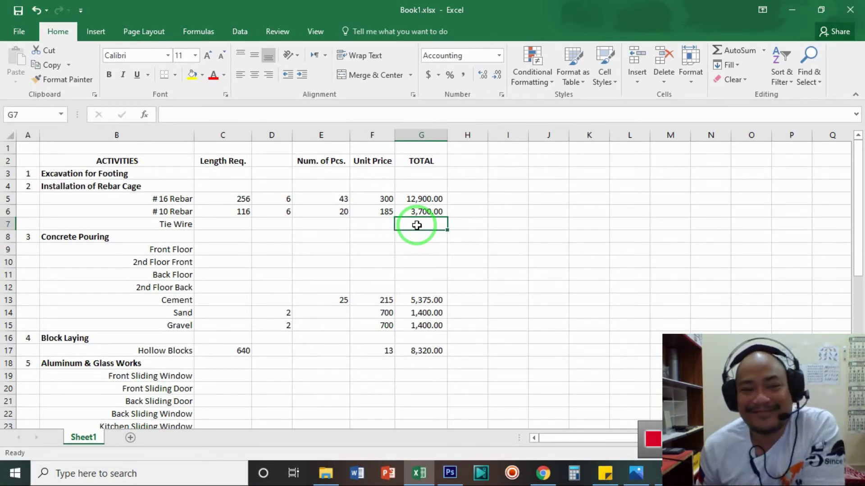
scroll(332, 270, "down", 1)
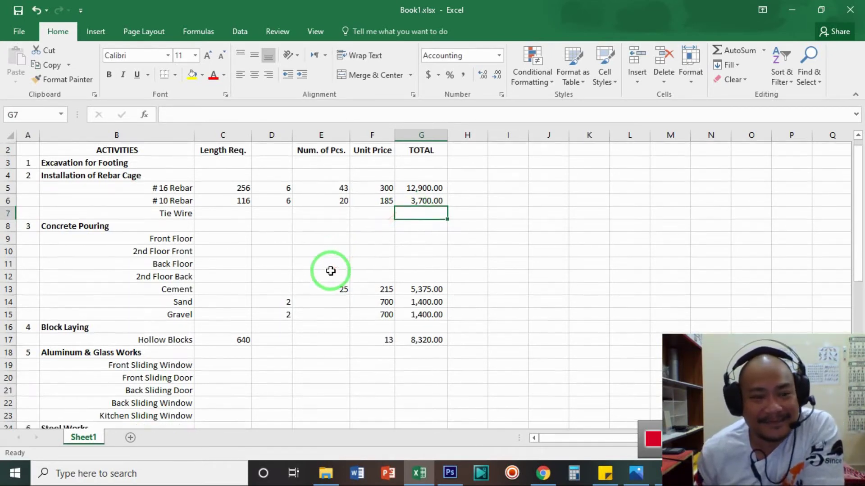
left_click(93, 198)
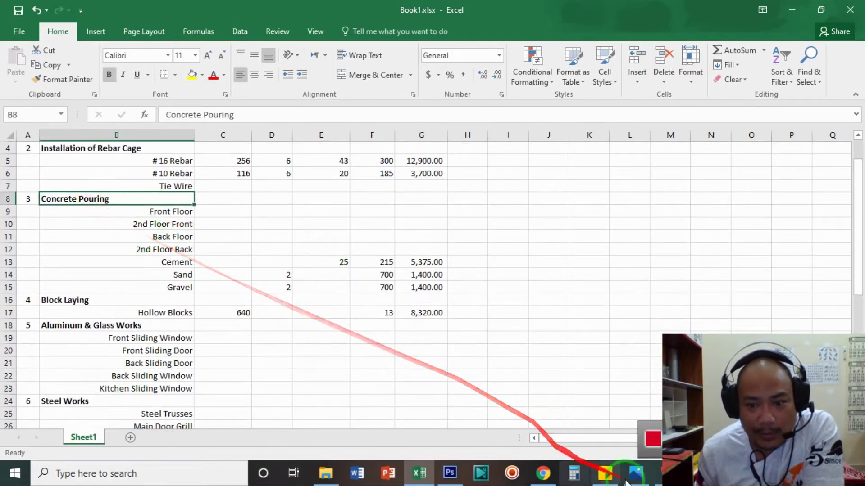
- Switch to SketchUp and hide the brown ground component around the house
left_click(651, 473)
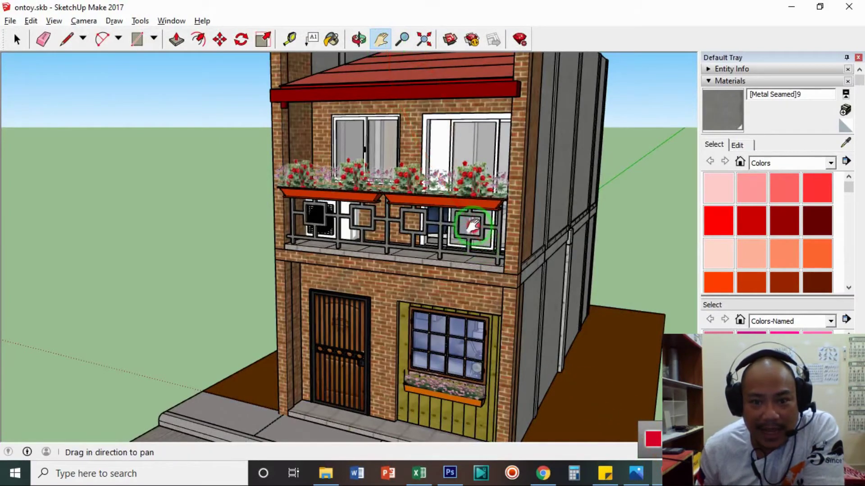
left_click_drag(536, 423, 449, 287)
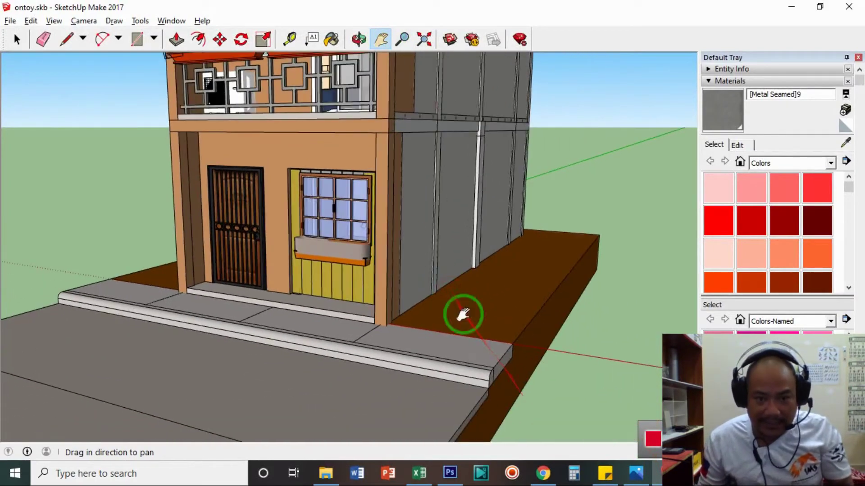
left_click(15, 38)
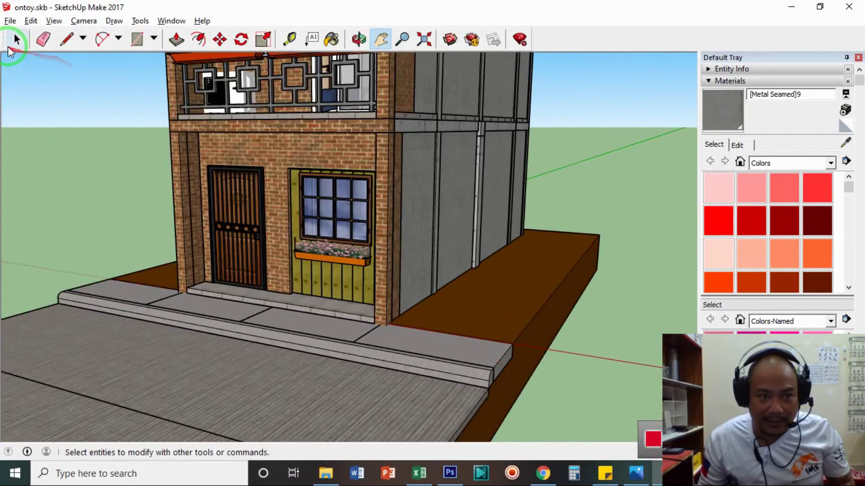
left_click(556, 329)
right_click(556, 329)
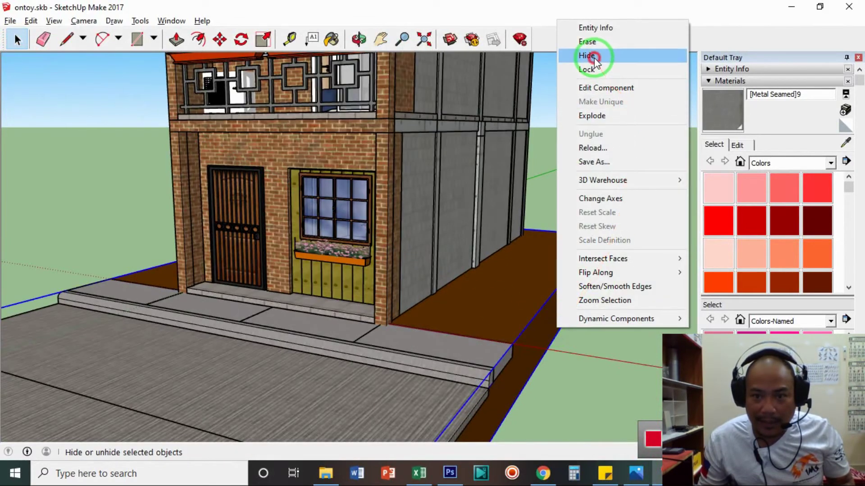
left_click(626, 56)
- Hide the brick-finished front corner column beside the red roof to expose its rebar cage
left_click(355, 43)
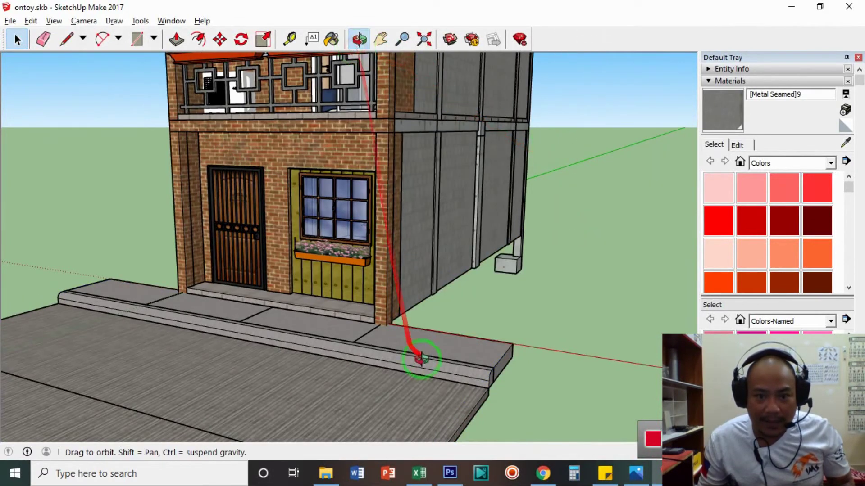
left_click_drag(357, 367, 242, 343)
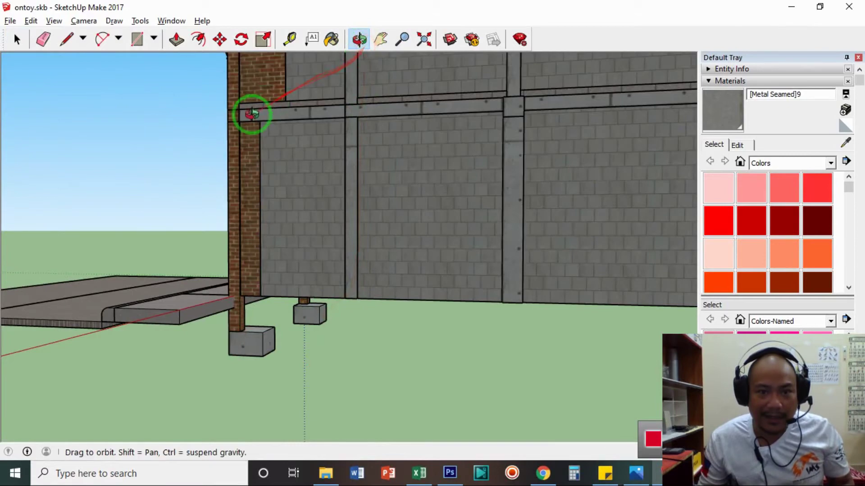
left_click_drag(250, 112, 541, 208)
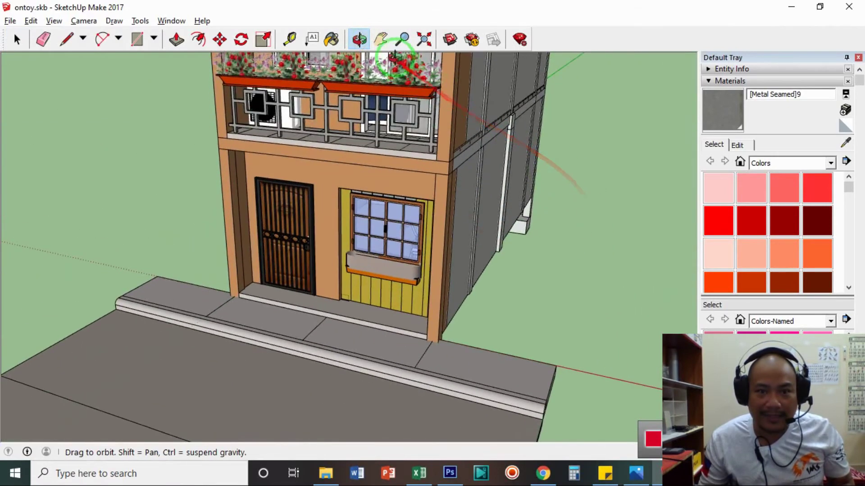
left_click(380, 39)
left_click_drag(405, 158, 375, 266)
scroll(409, 187, "up", 10)
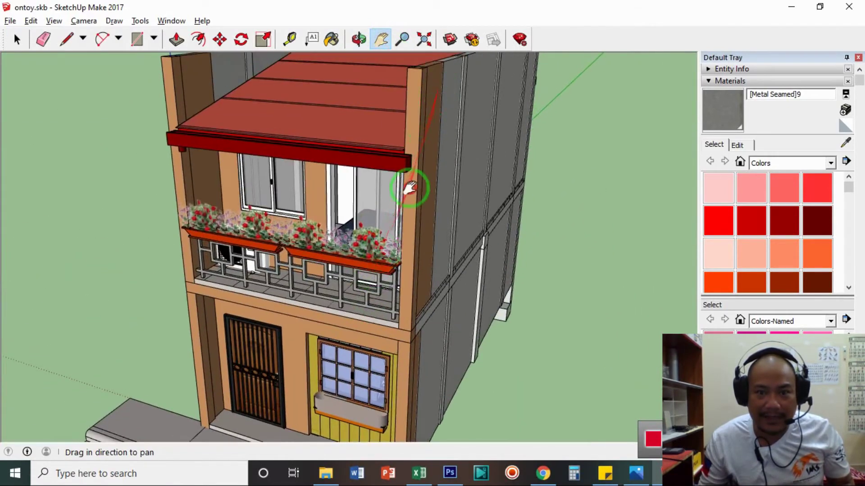
key("space")
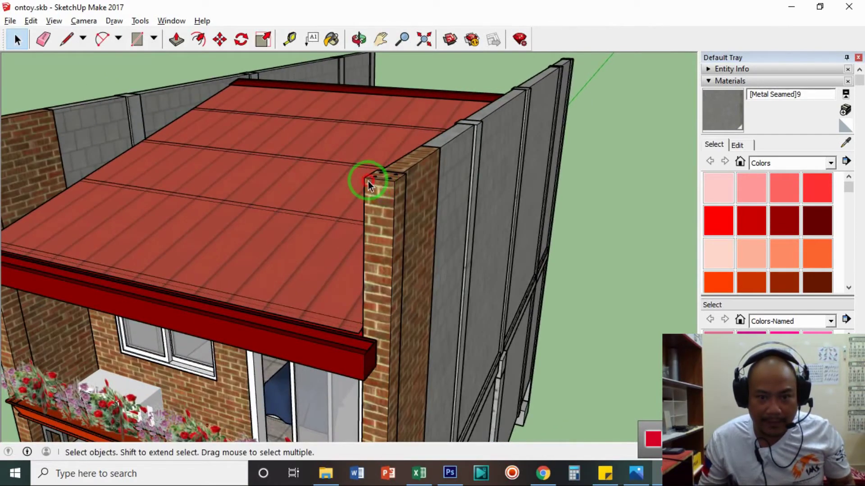
left_click(368, 181)
right_click(377, 184)
left_click(398, 188)
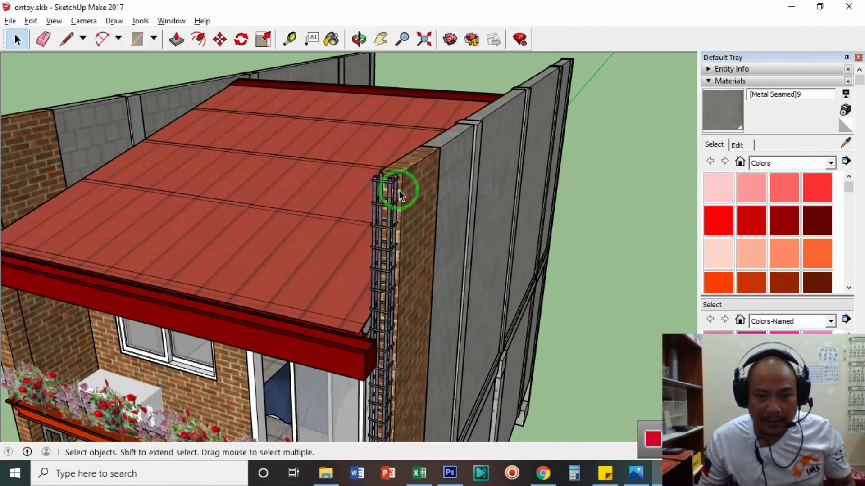
- Examine the exposed rebar cage of the upper front corner column from the front and the side wall
left_click(385, 40)
left_click_drag(424, 206, 495, 129)
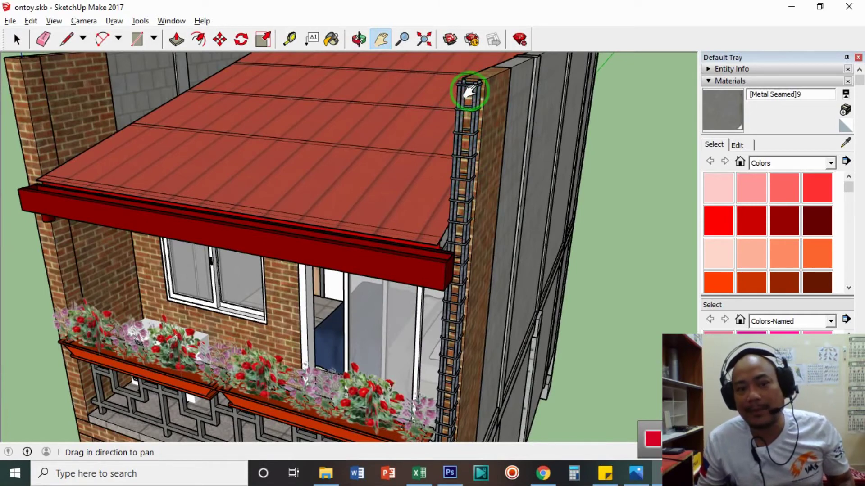
left_click(383, 40)
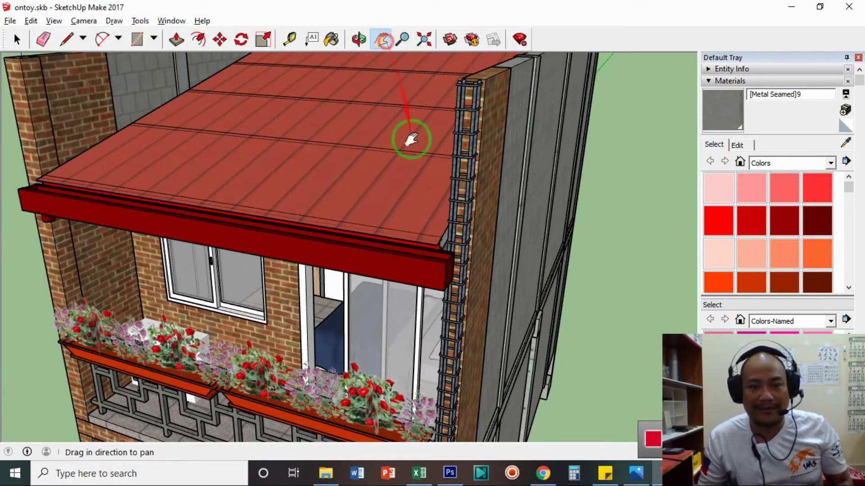
left_click_drag(492, 202, 500, 187)
left_click(361, 41)
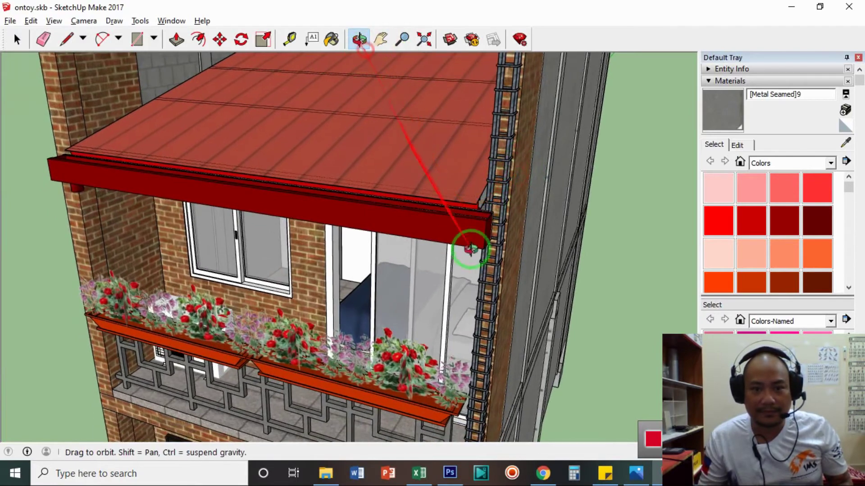
left_click_drag(471, 249, 356, 311)
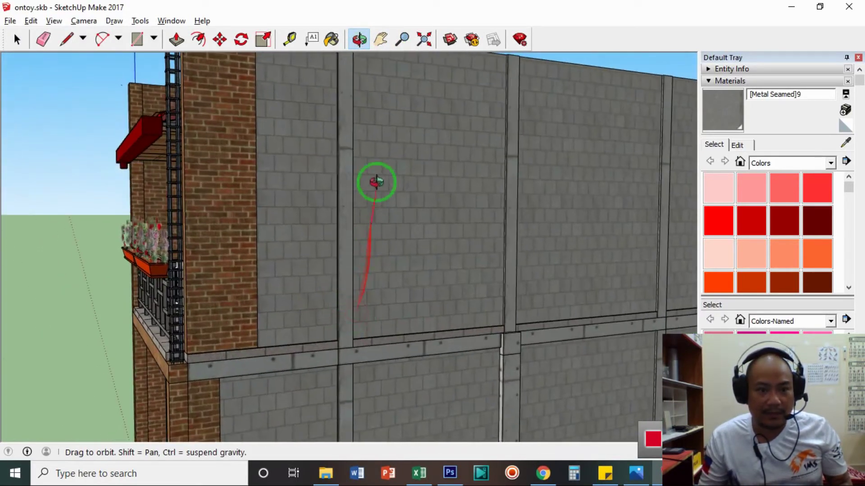
left_click(380, 40)
left_click_drag(343, 135, 435, 215)
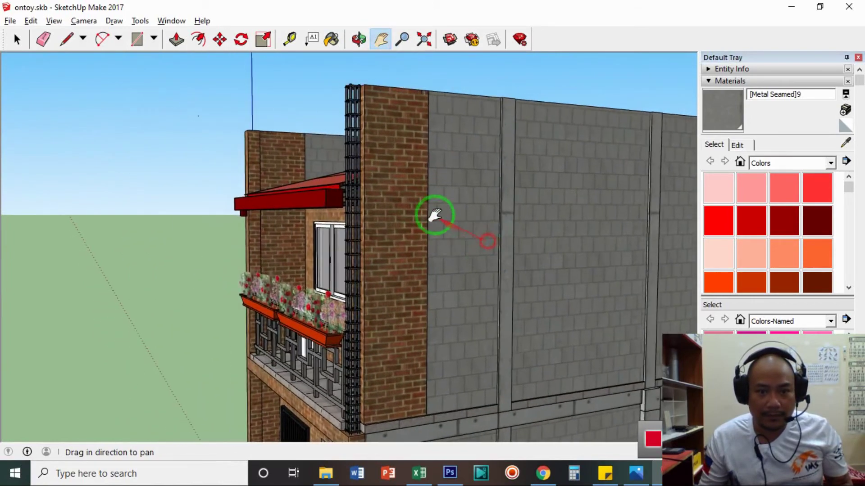
scroll(353, 258, "up", 2)
scroll(353, 257, "up", 1)
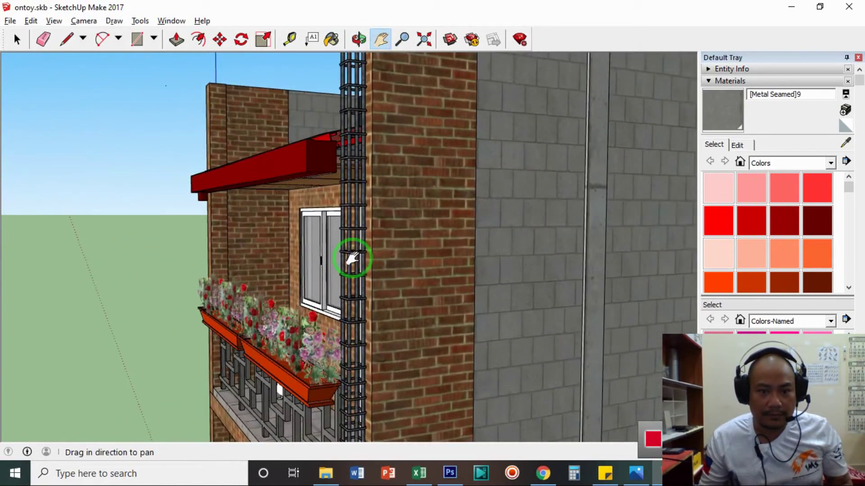
scroll(353, 258, "down", 4)
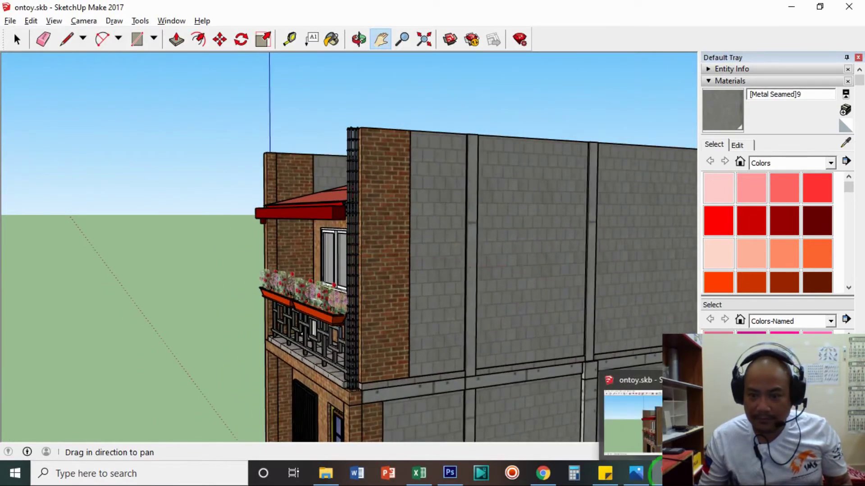
- Switch to the Excel cost sheet and review the four floor entries under Concrete Pouring, from Front Floor to 2nd Floor Back
left_click(666, 473)
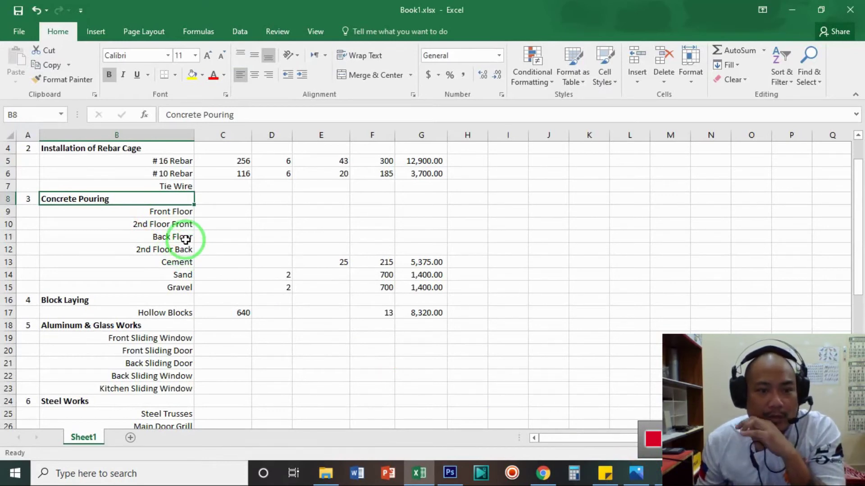
left_click(182, 213)
left_click(181, 226)
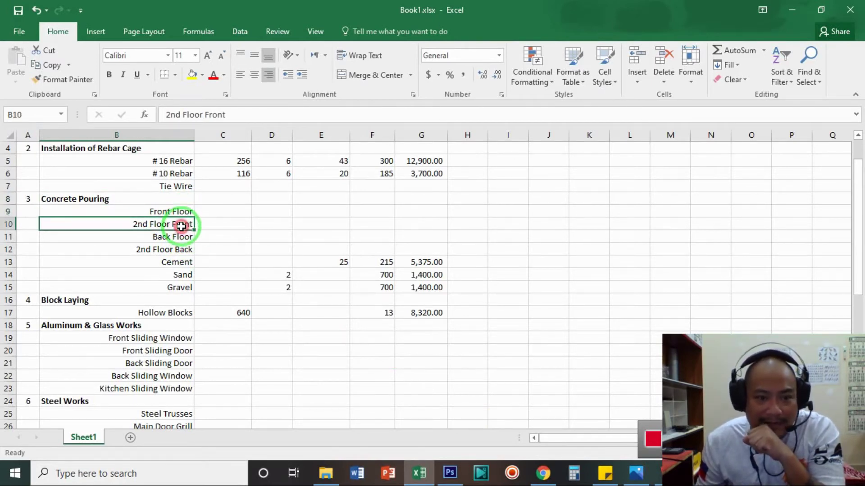
left_click(181, 238)
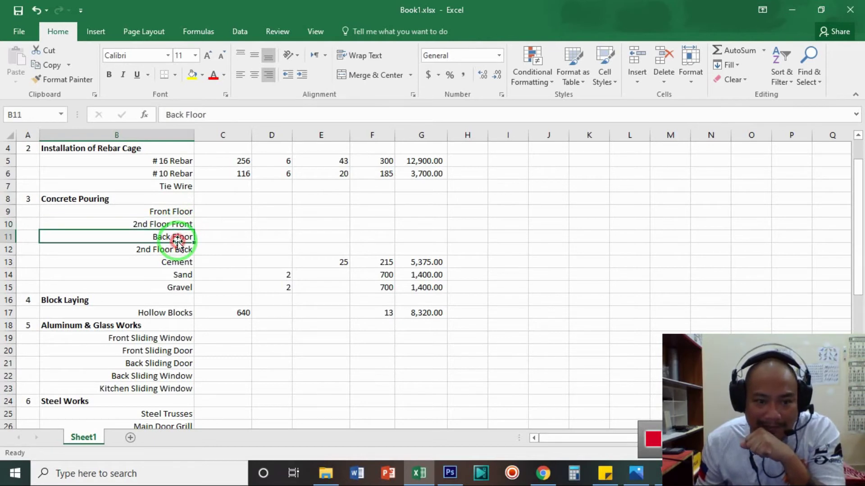
left_click(178, 249)
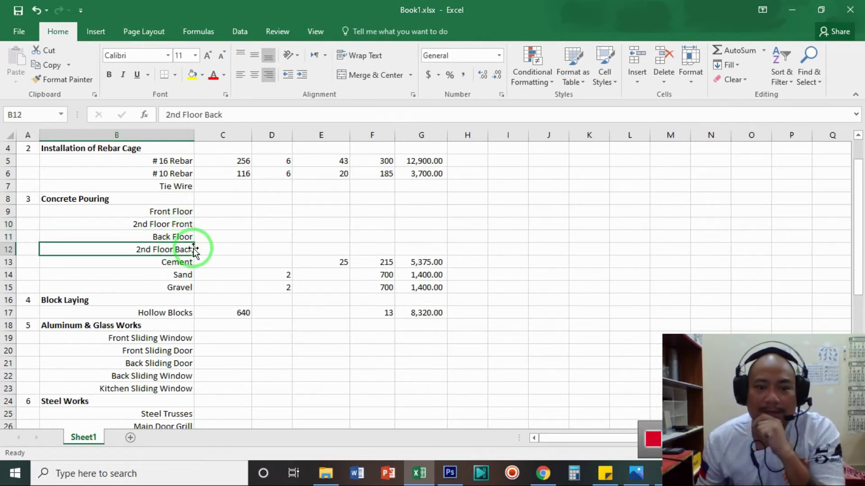
- Review the Cement row and its total, the Sand and Gravel quantities, and the Sand unit price
left_click(186, 261)
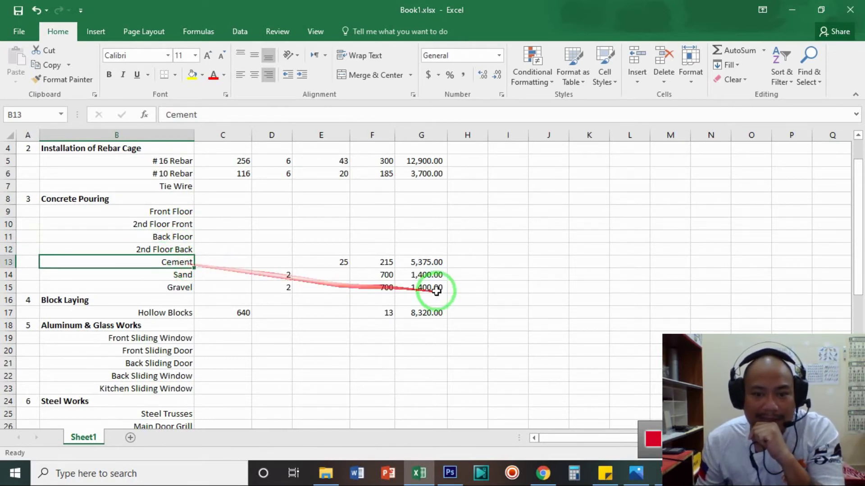
left_click(424, 263)
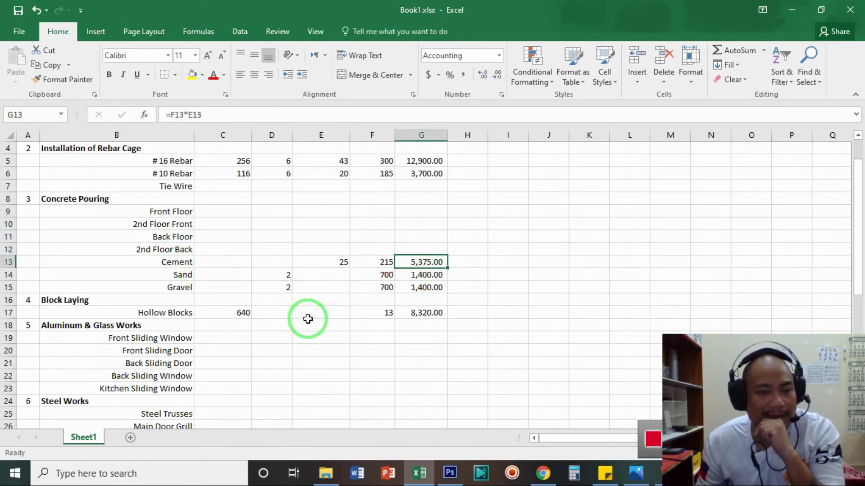
left_click(273, 277)
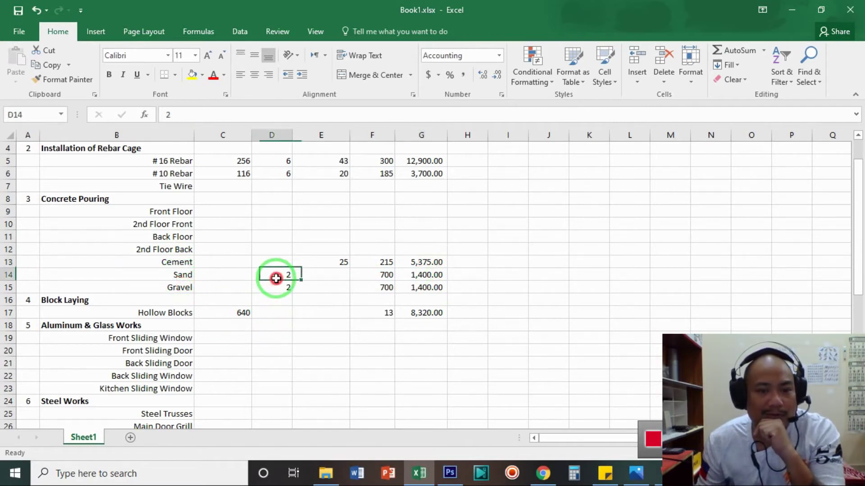
left_click(272, 290)
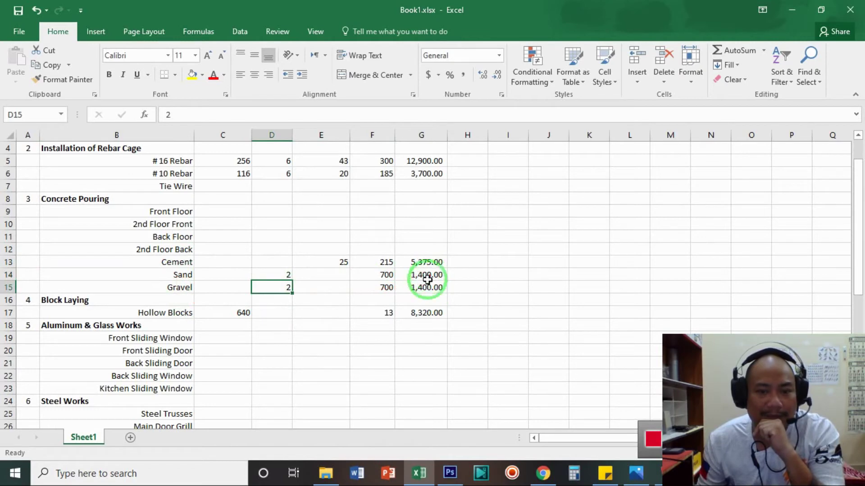
left_click(379, 275)
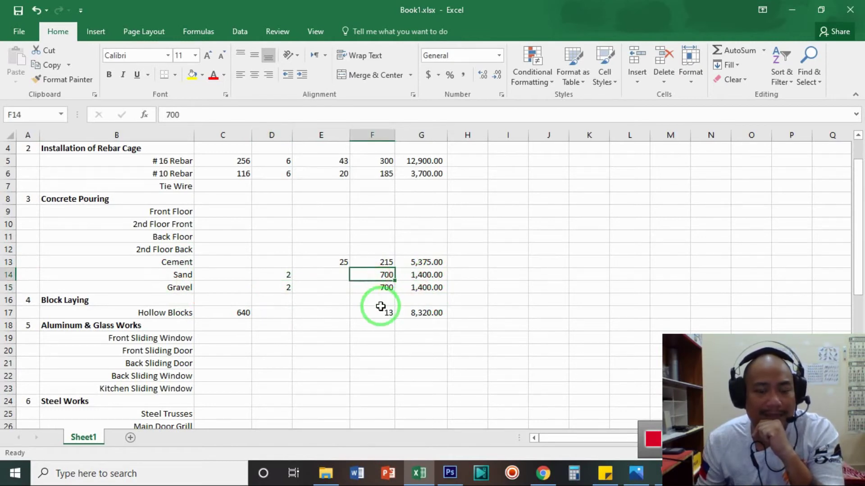
- Review the Block Laying heading, the Hollow Blocks row and its unit price
scroll(380, 307, "down", 1)
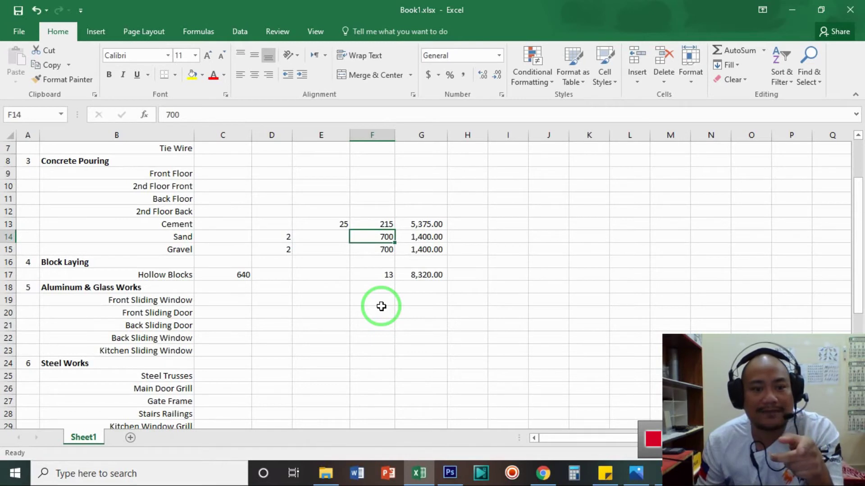
left_click(90, 266)
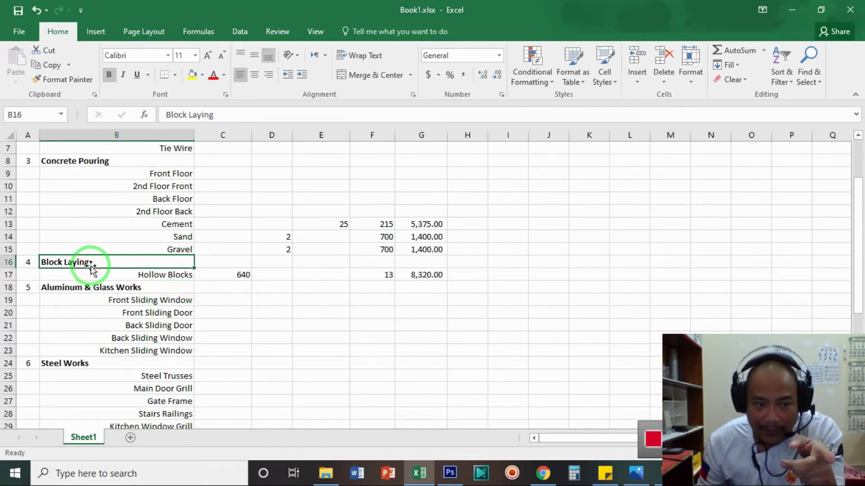
left_click(162, 275)
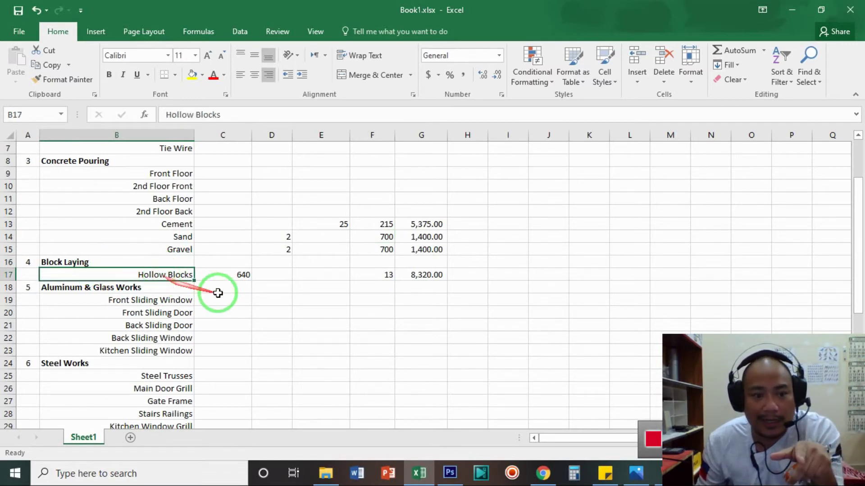
scroll(217, 290, "down", 2)
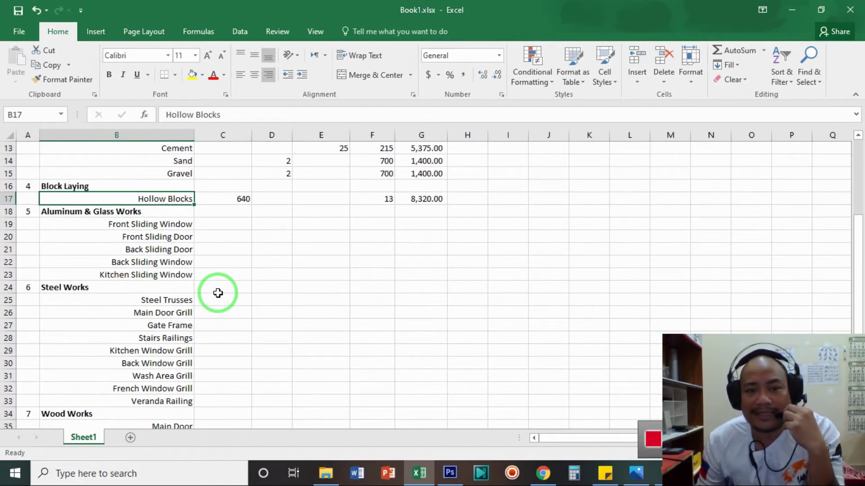
left_click(378, 199)
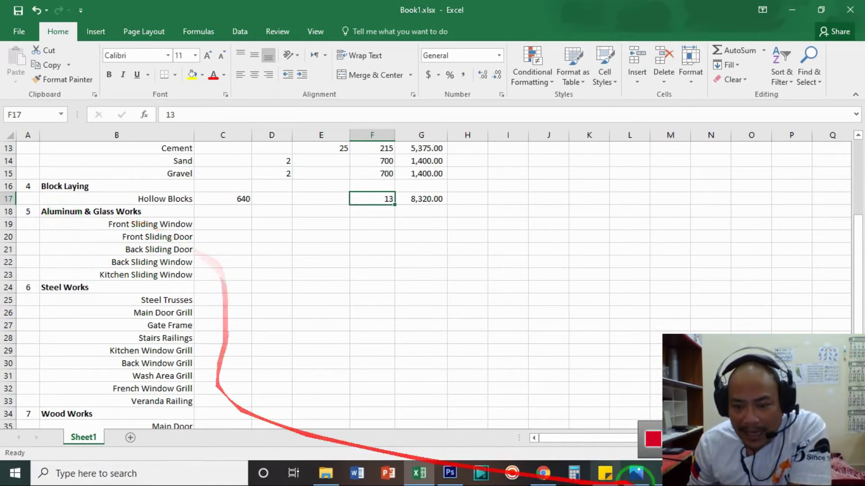
- Switch to SketchUp and examine the house's rear wall with its grilled windows on both floors
left_click(671, 473)
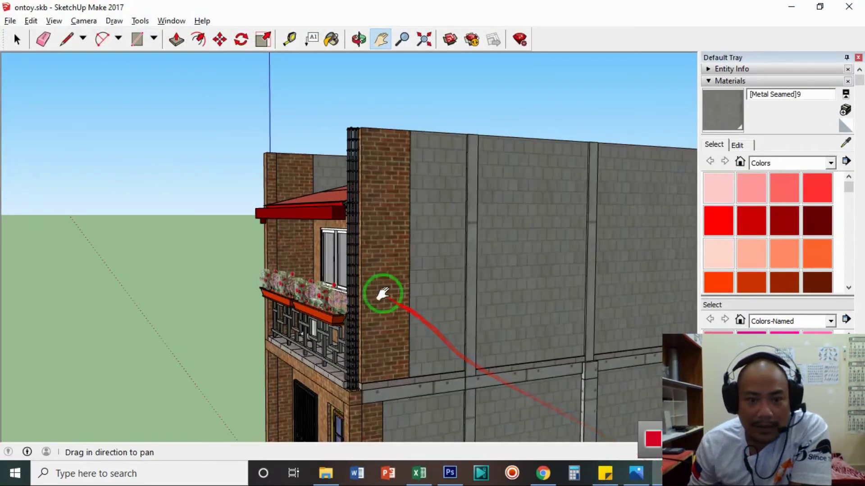
left_click(359, 40)
mouse_move(370, 257)
left_mouse_down()
mouse_move(425, 320)
mouse_move(479, 315)
mouse_move(366, 270)
left_mouse_up()
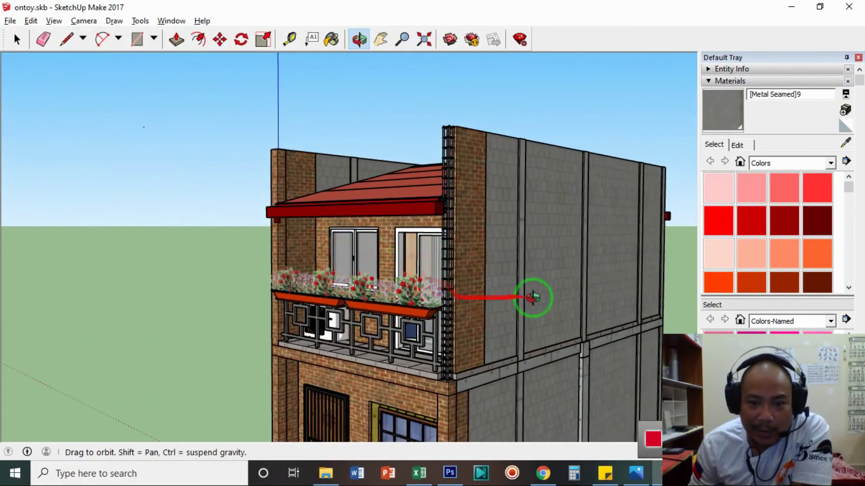
left_click_drag(608, 303, 151, 286)
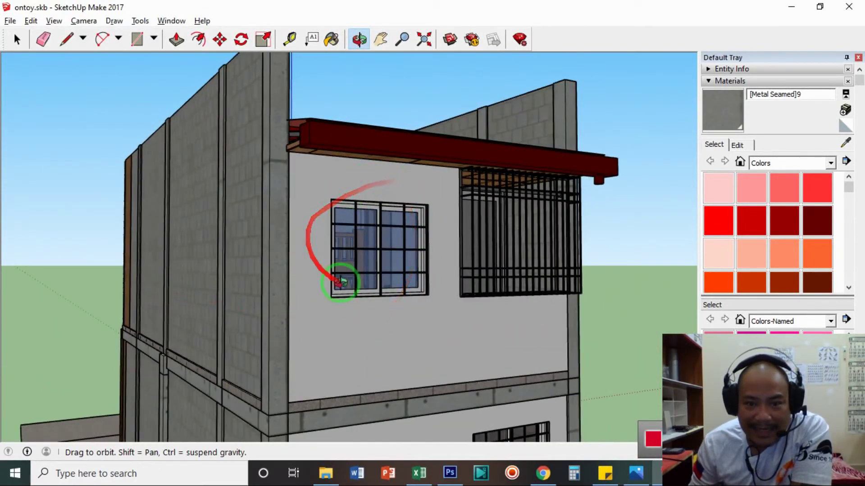
left_click_drag(450, 272, 405, 253)
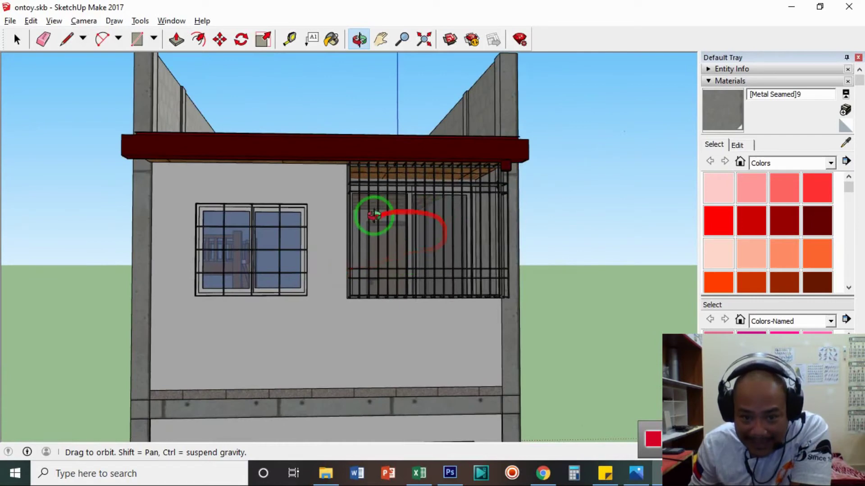
left_click(380, 39)
left_click_drag(347, 299, 380, 200)
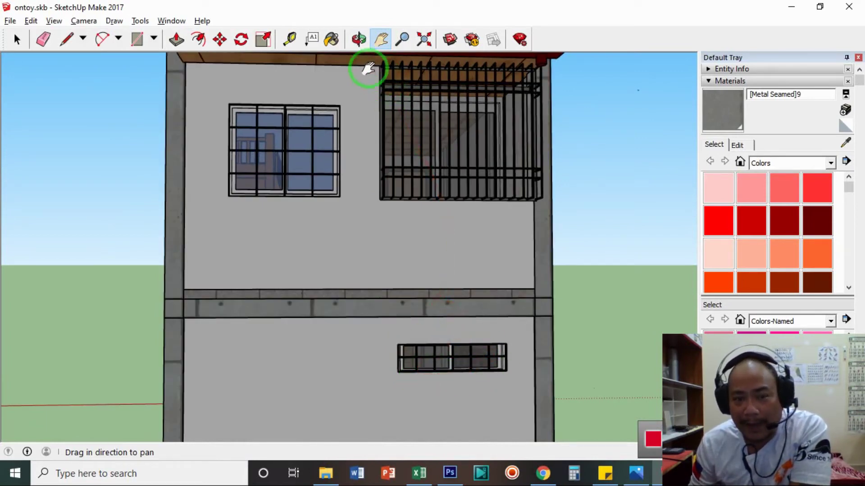
- Examine the hollow-block side wall and return to the front corner with the balcony, door and window
left_click(360, 40)
left_click_drag(137, 212, 585, 149)
left_click(380, 40)
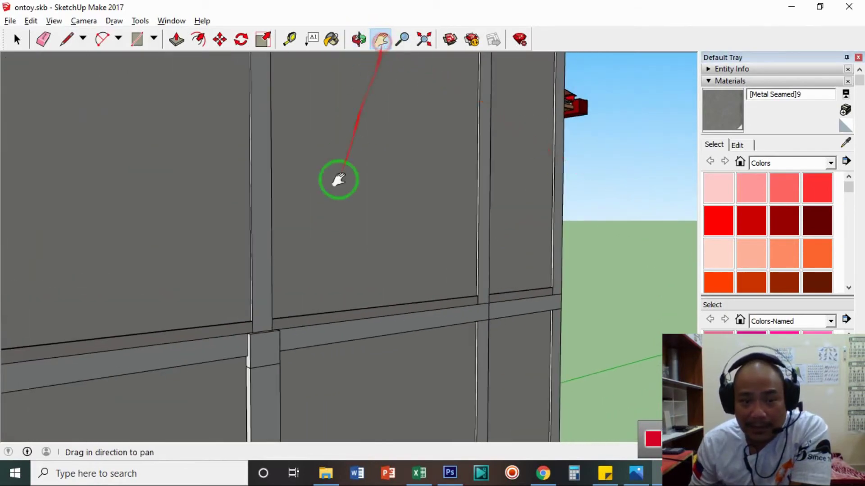
left_click_drag(337, 180, 512, 170)
left_click_drag(320, 237, 462, 234)
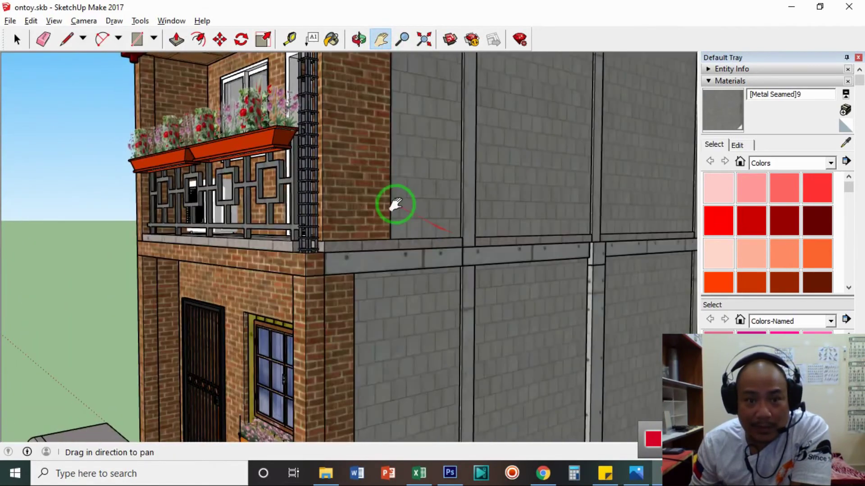
left_click(359, 40)
left_click_drag(378, 206, 456, 349)
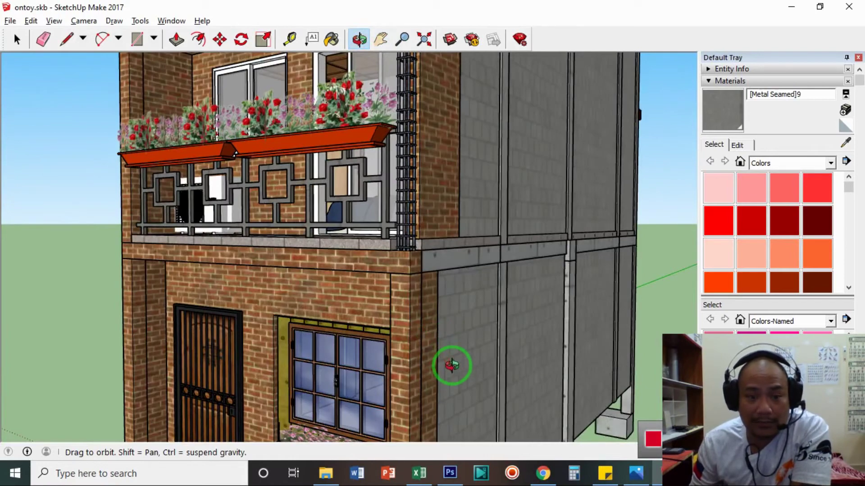
- Switch to Excel and review the Steel Works heading with its Steel Trusses and Main Door Grill rows
left_click(419, 473)
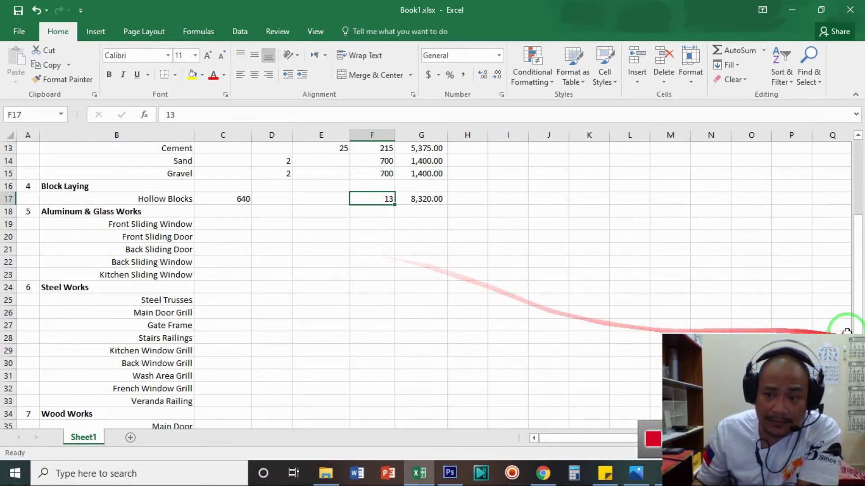
left_click(92, 287)
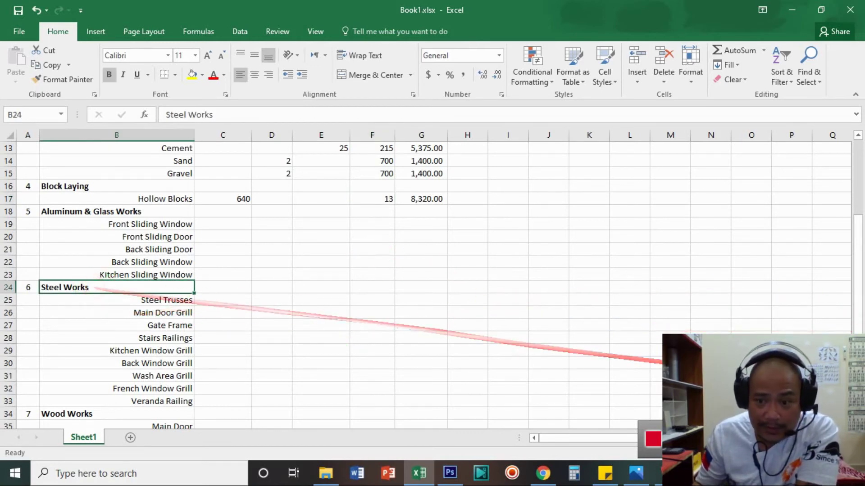
scroll(435, 322, "down", 2)
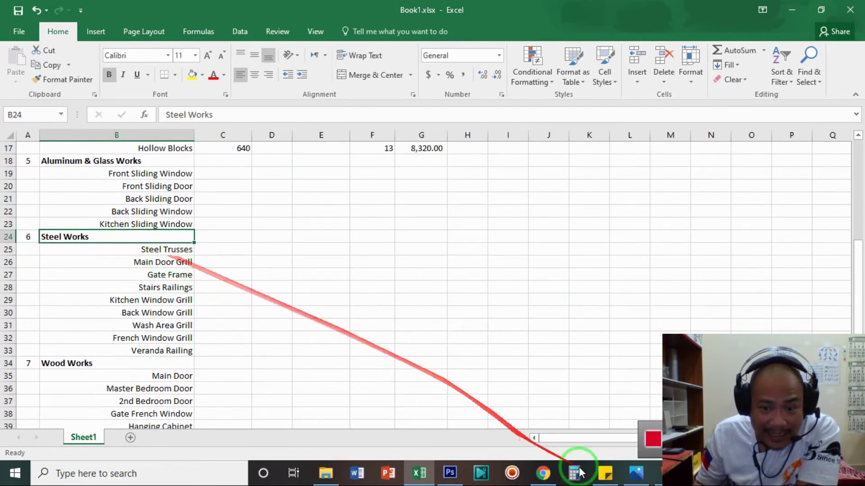
left_click(173, 249)
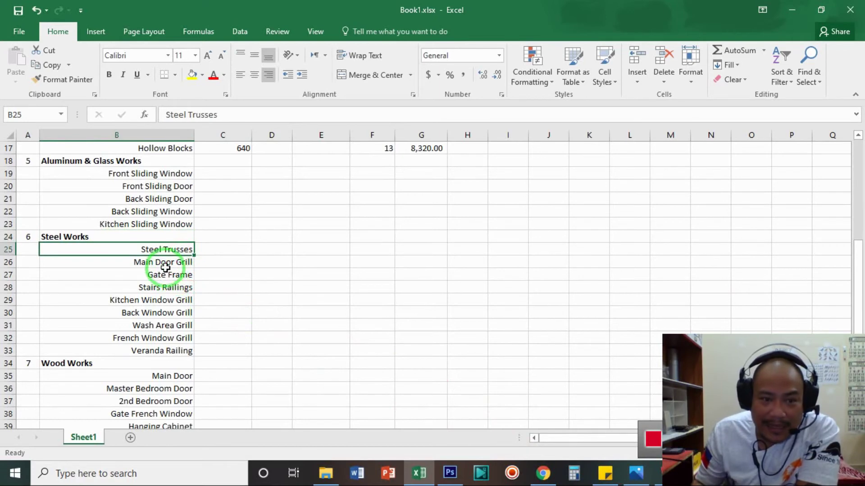
left_click(169, 263)
- Compare the Steel Works rows with the front door and balcony in SketchUp, ending back in Excel
left_click(659, 477)
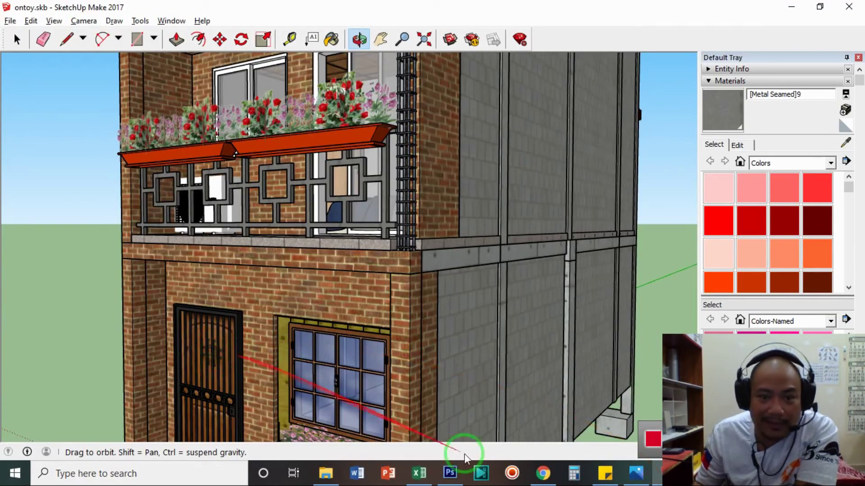
left_click(655, 477)
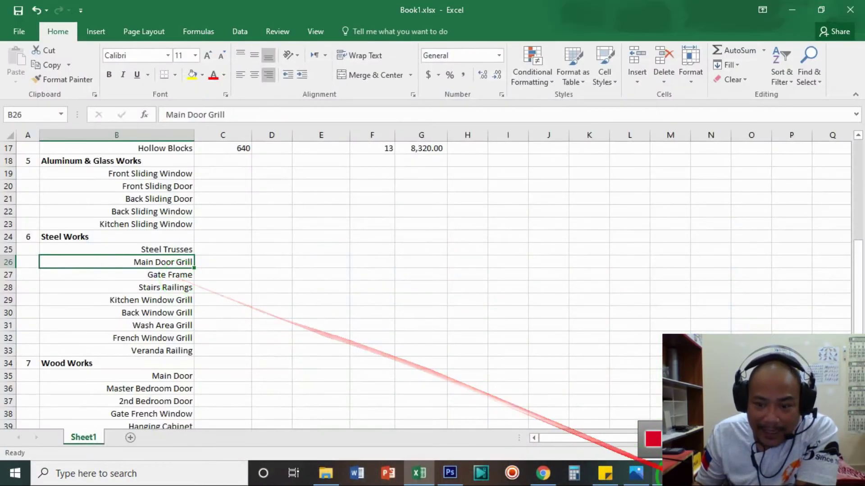
left_click(655, 476)
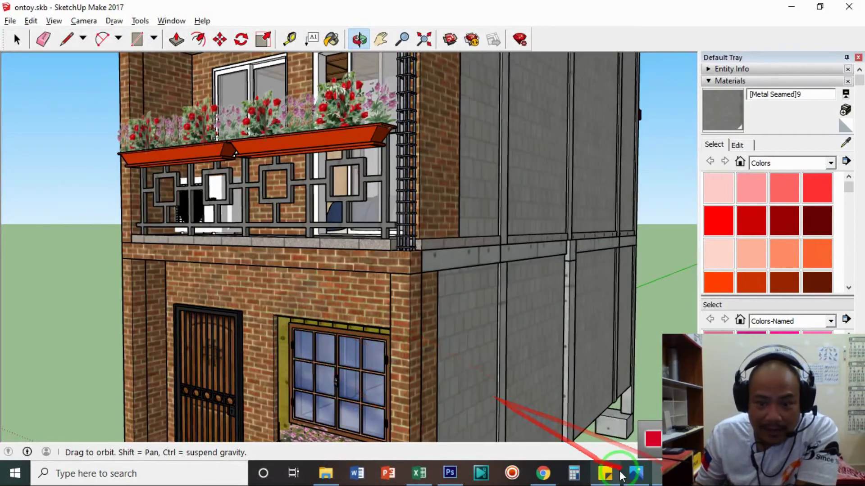
left_click(653, 475)
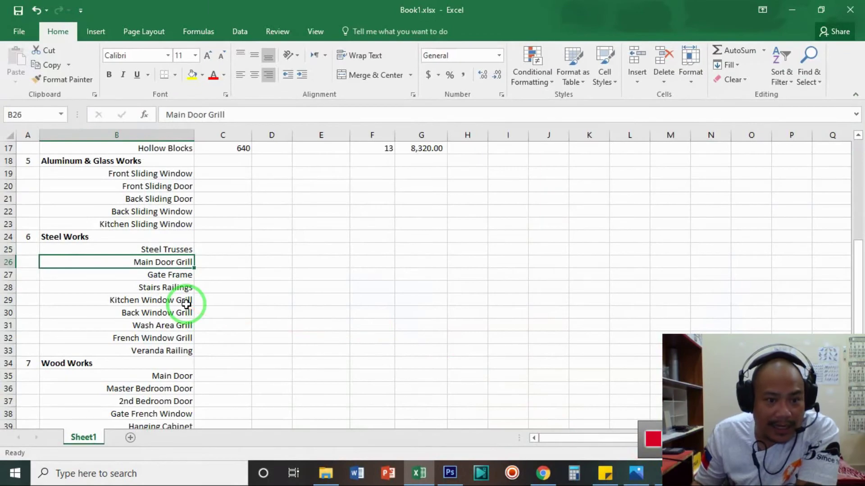
- Switch to SketchUp, hide the ground-floor middle panel of the hollow-block side wall, and view the stair railings through the opening
left_click(653, 476)
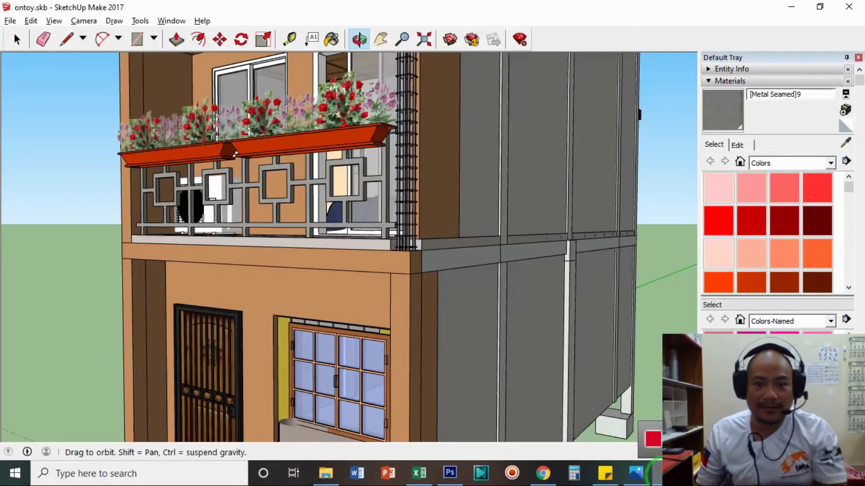
key("space")
right_click(528, 336)
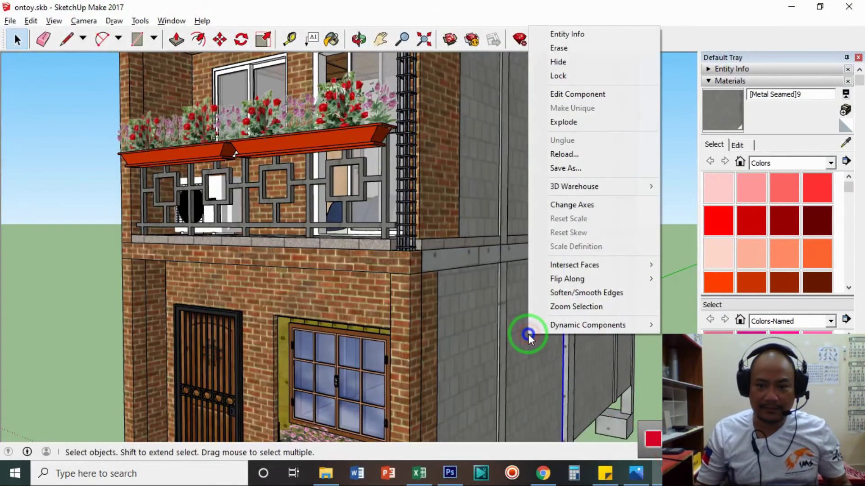
left_click(556, 62)
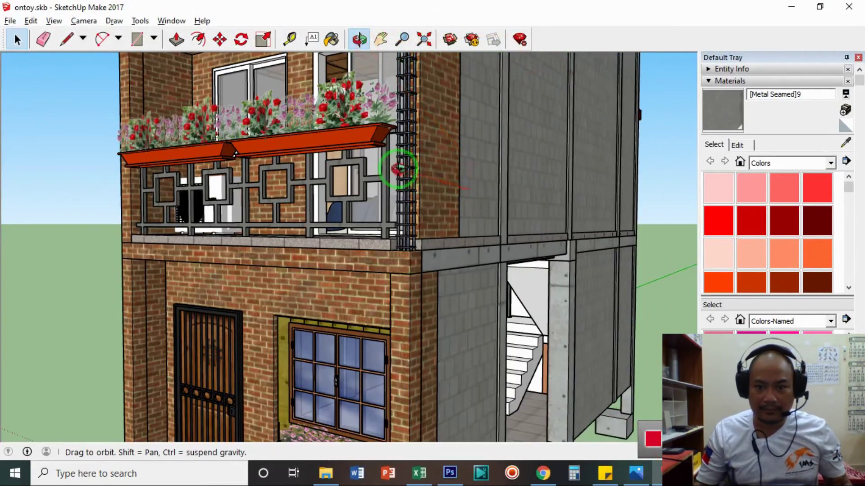
left_click_drag(401, 168, 530, 360)
key("space")
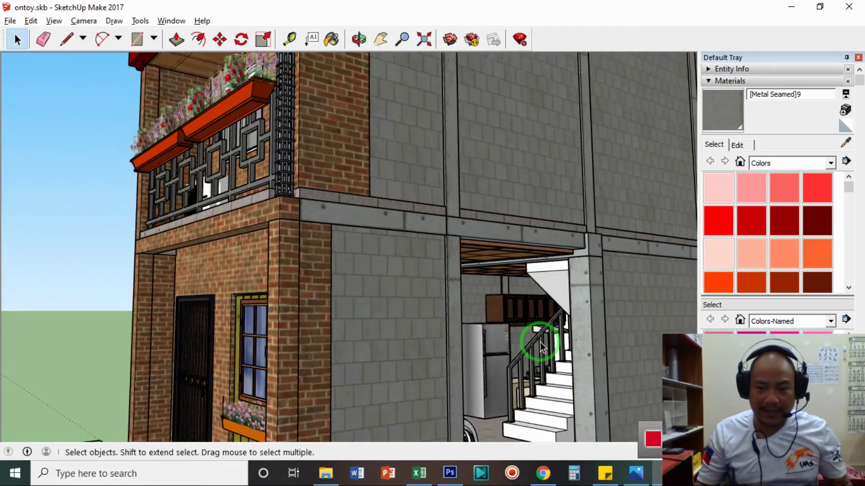
- Check the Steel Works list in Excel, then examine the rear wall's window grilles on both floors in SketchUp
left_click(657, 473)
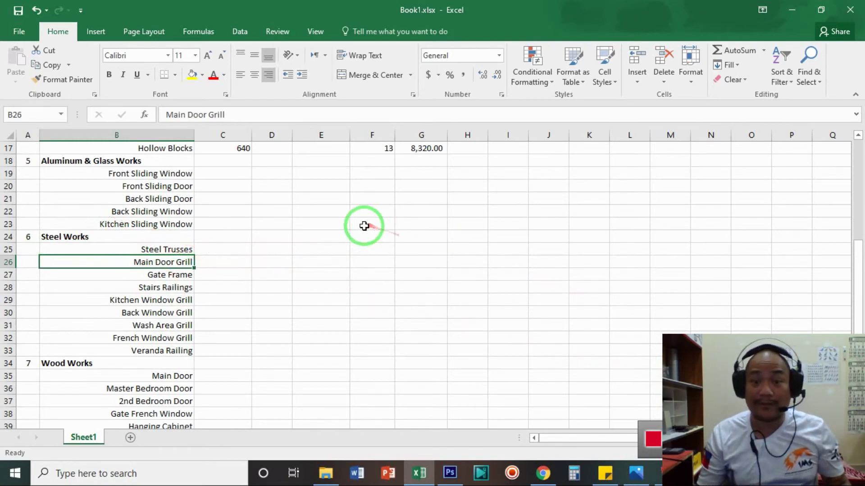
left_click(651, 439)
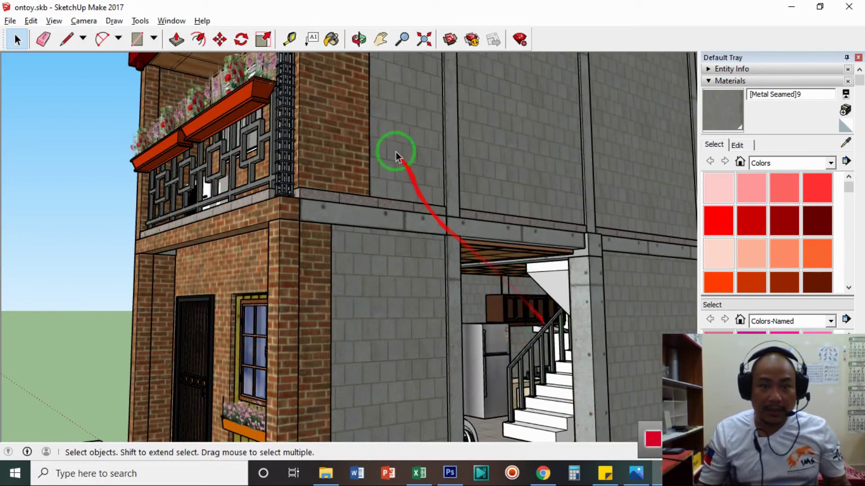
left_click(359, 39)
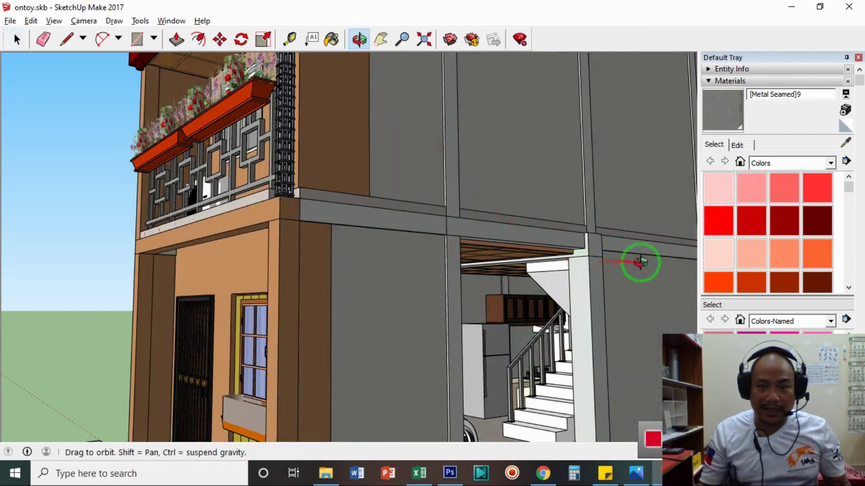
mouse_move(566, 276)
left_mouse_down()
mouse_move(349, 291)
mouse_move(175, 328)
mouse_move(280, 299)
left_mouse_up()
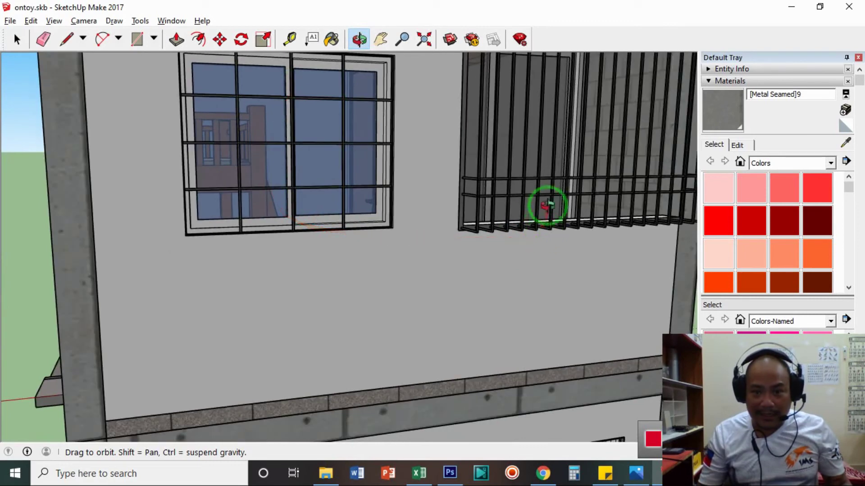
left_click(381, 45)
left_click_drag(444, 299, 531, 247)
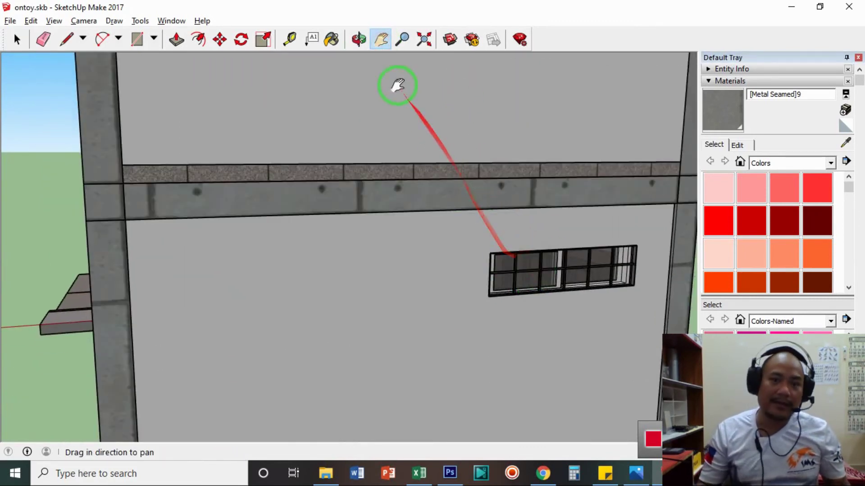
- Examine the opened side wall with the stairs and return to the front with its grilled door, window and veranda railing
left_click(359, 40)
left_click_drag(106, 179, 412, 83)
left_click(381, 45)
left_click_drag(286, 189, 341, 120)
scroll(453, 171, "down", 5)
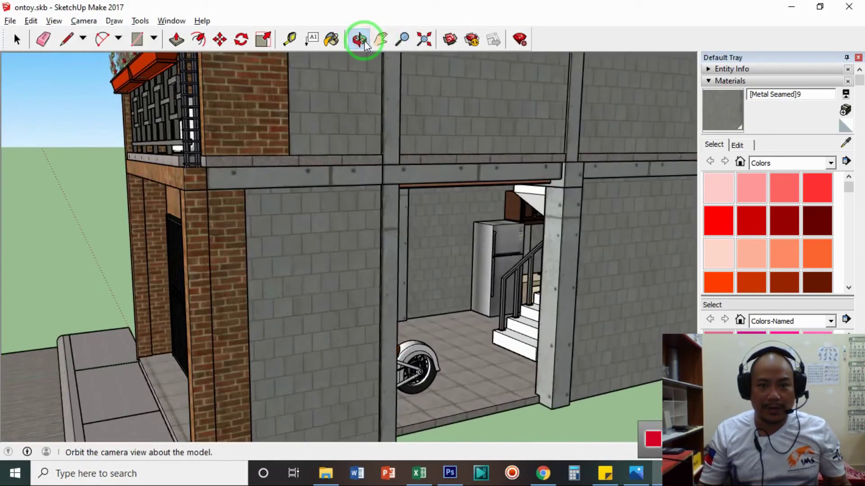
left_click(359, 39)
left_click_drag(267, 187, 440, 202)
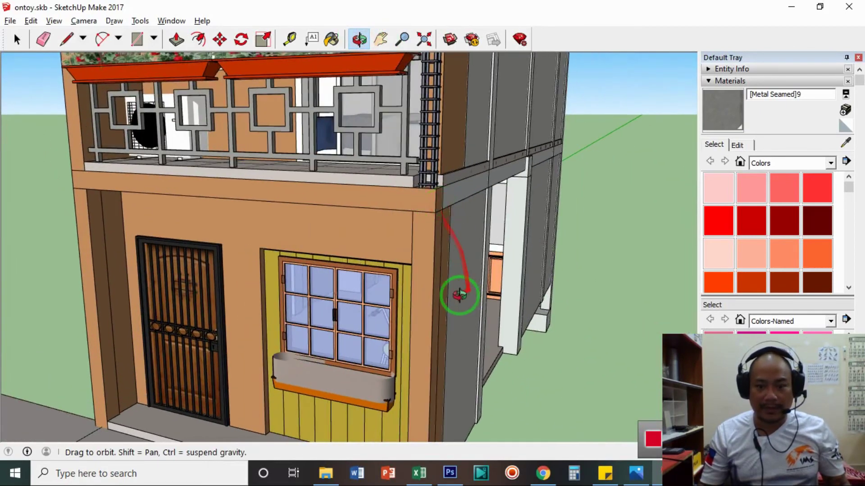
- Switch to Excel and review the Steel Works rows from Steel Trusses to Veranda Railing
left_click(420, 474)
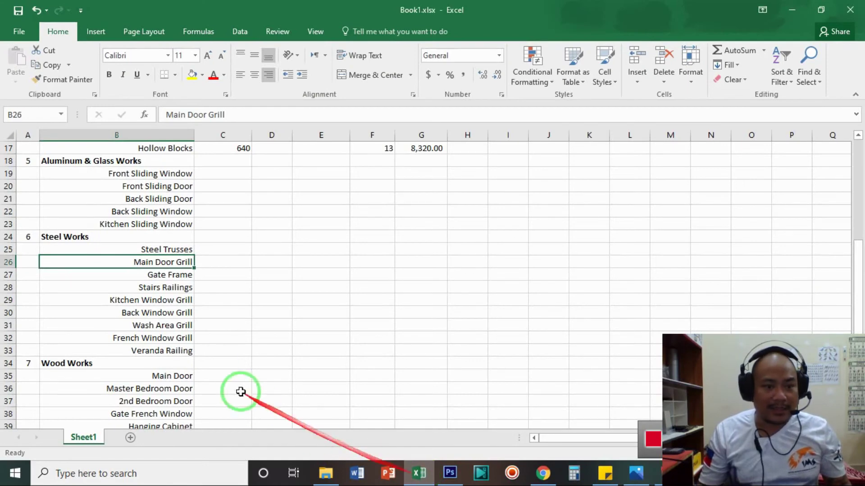
scroll(209, 351, "down", 3)
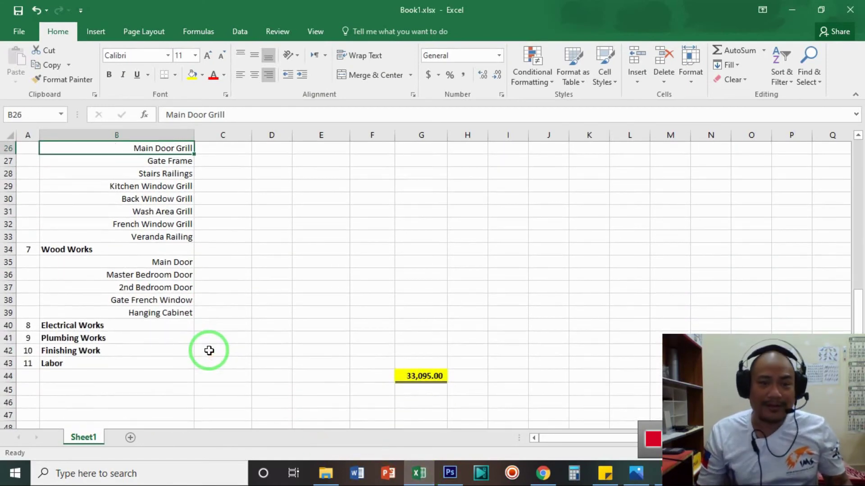
scroll(192, 282, "up", 2)
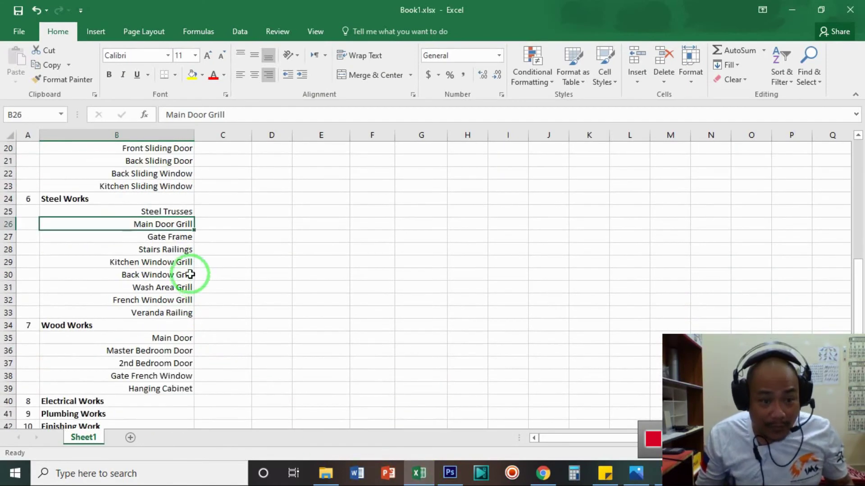
mouse_move(193, 274)
left_mouse_down()
mouse_move(32, 281)
mouse_move(126, 187)
mouse_move(58, 232)
mouse_move(222, 218)
mouse_move(560, 245)
left_mouse_up()
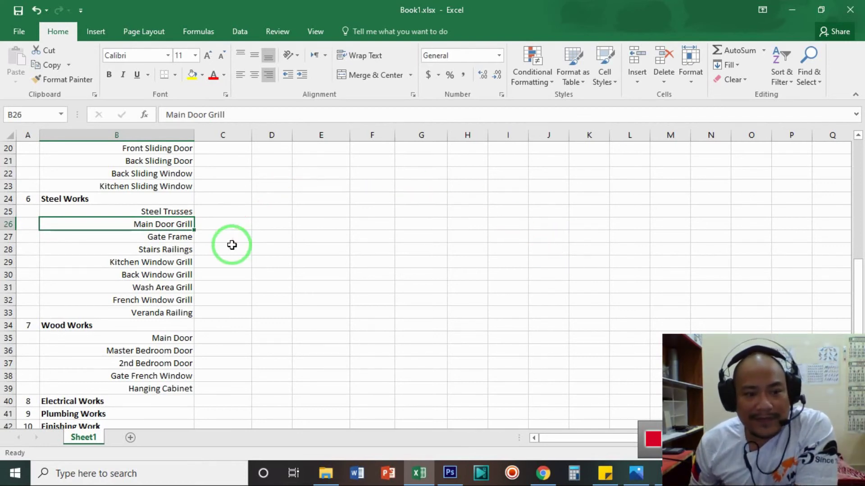
- Review the Wood Works rows one by one, from Main Door to Hanging Cabinet
scroll(256, 247, "down", 2)
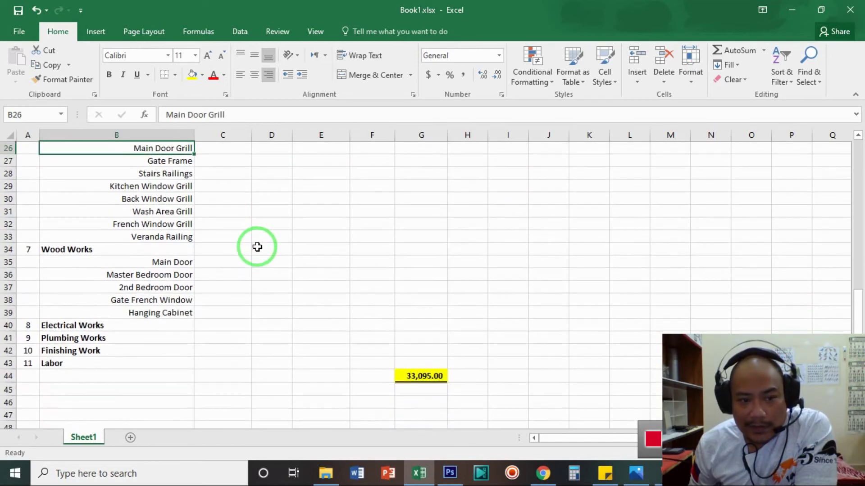
left_click(183, 261)
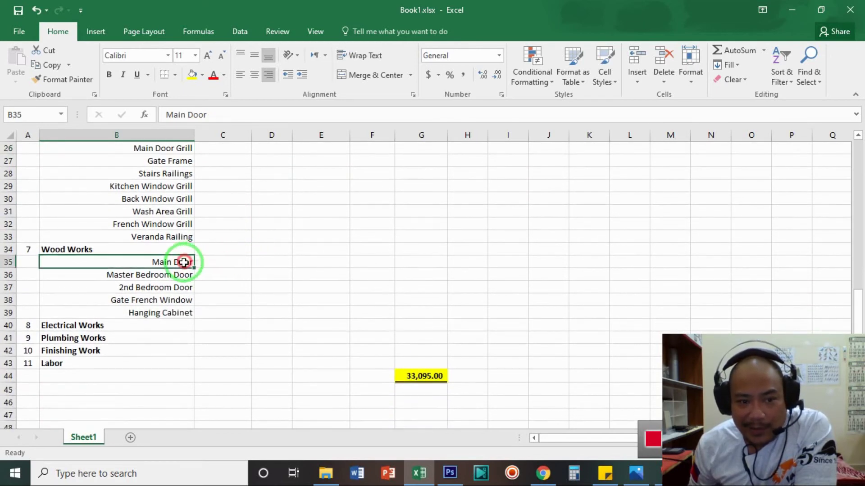
left_click(174, 276)
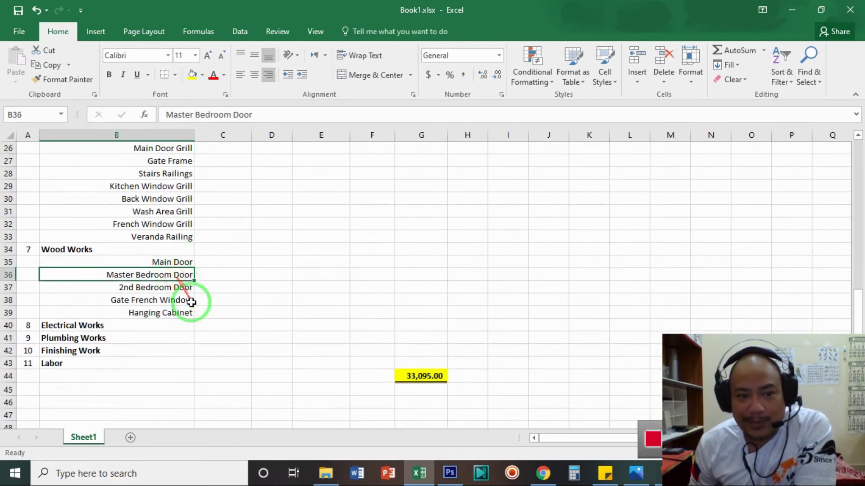
left_click(167, 287)
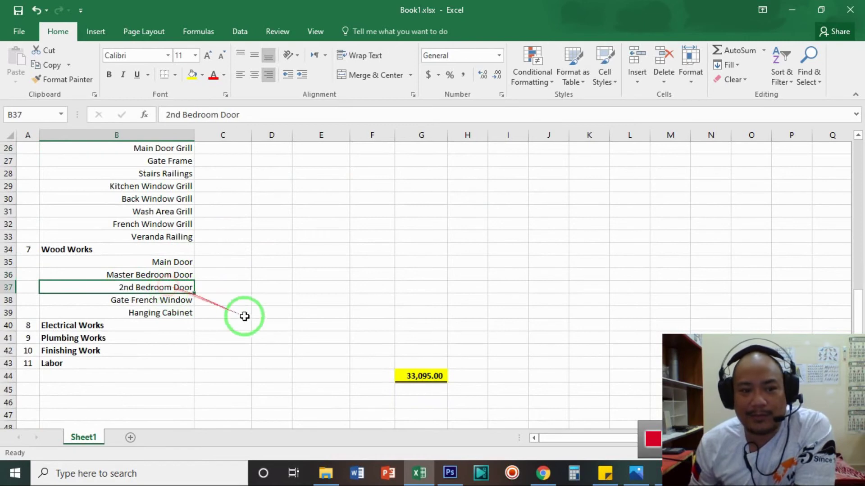
left_click(160, 299)
left_click(174, 315)
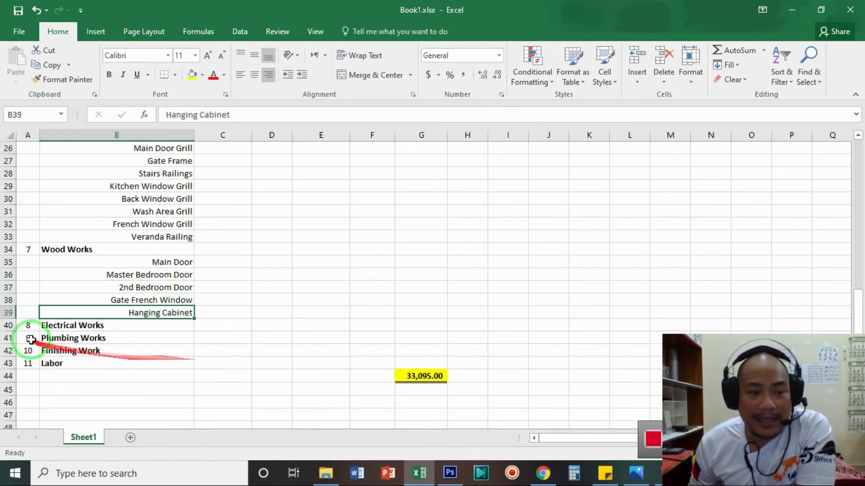
- Insert a row above Electrical Works and enter Storage Door as a Wood Works item in column B
left_click(8, 325)
right_click(8, 325)
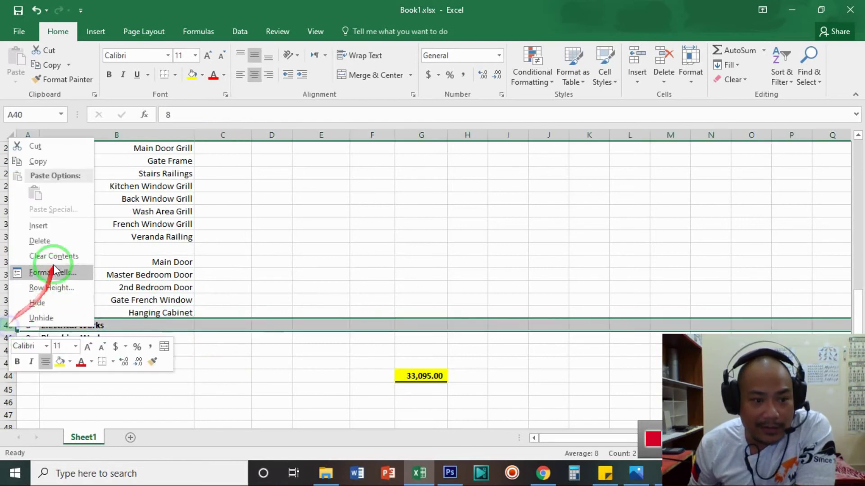
left_click(49, 225)
left_click(168, 324)
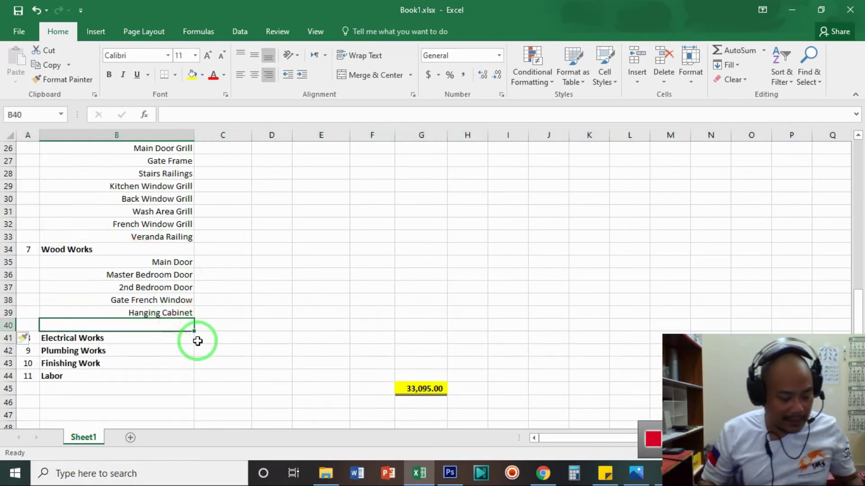
type("Storage Door")
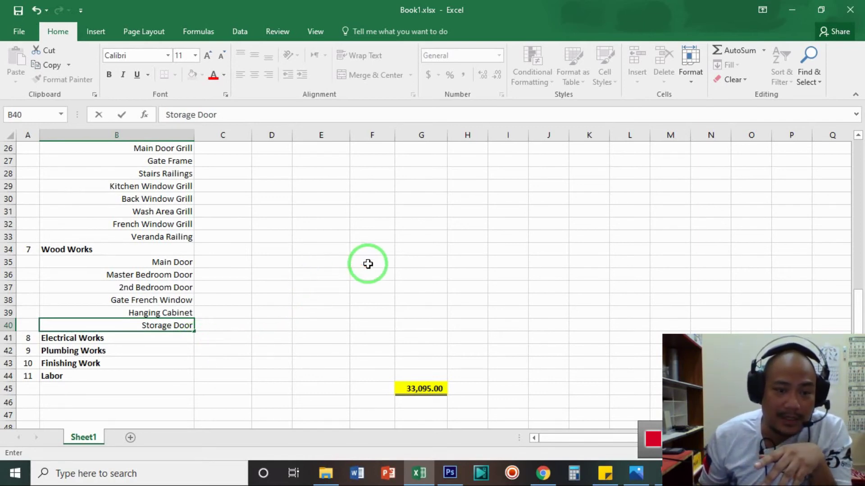
left_click(320, 312)
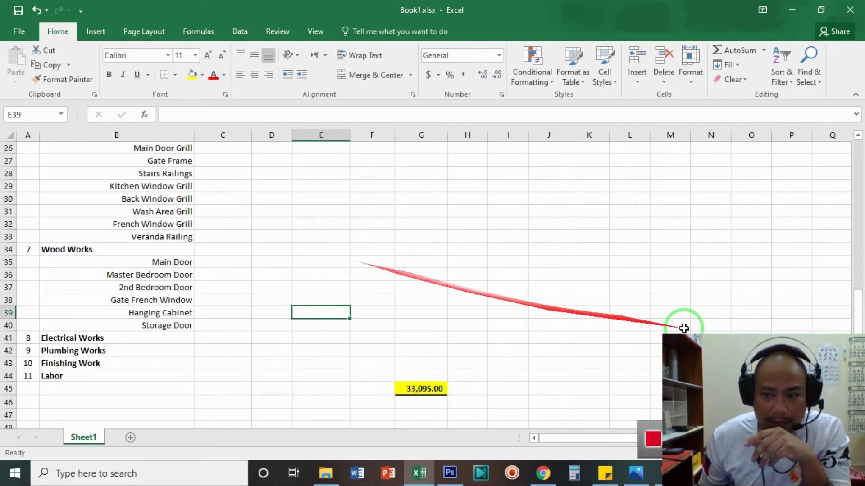
- Review the remaining activities down to Labor and the highlighted grand total, then return to the top of the list
scroll(315, 284, "up", 1)
scroll(315, 283, "down", 1)
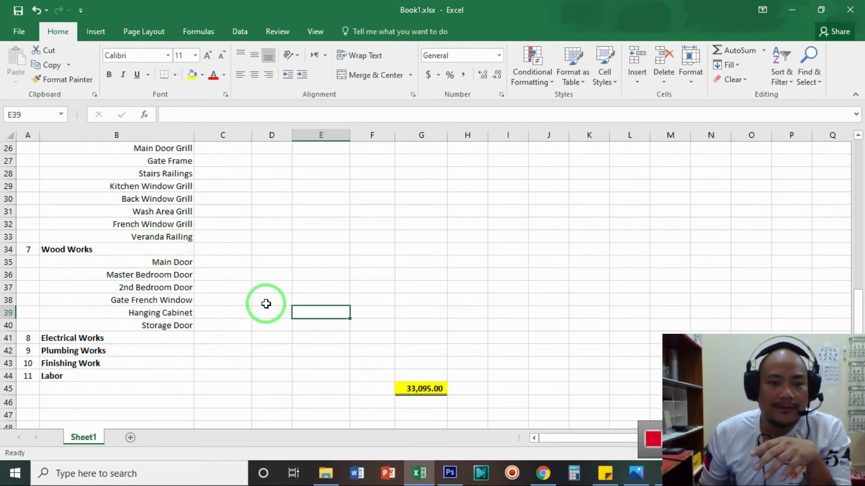
left_click(408, 264)
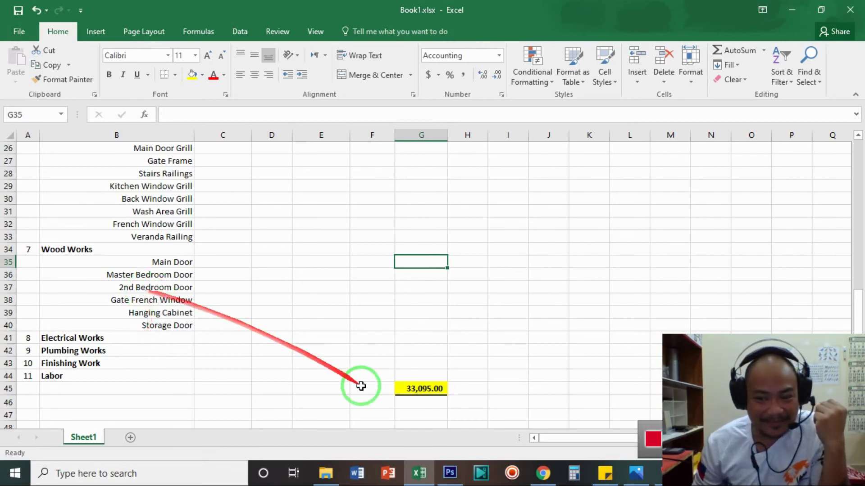
scroll(367, 385, "up", 4)
scroll(368, 384, "up", 4)
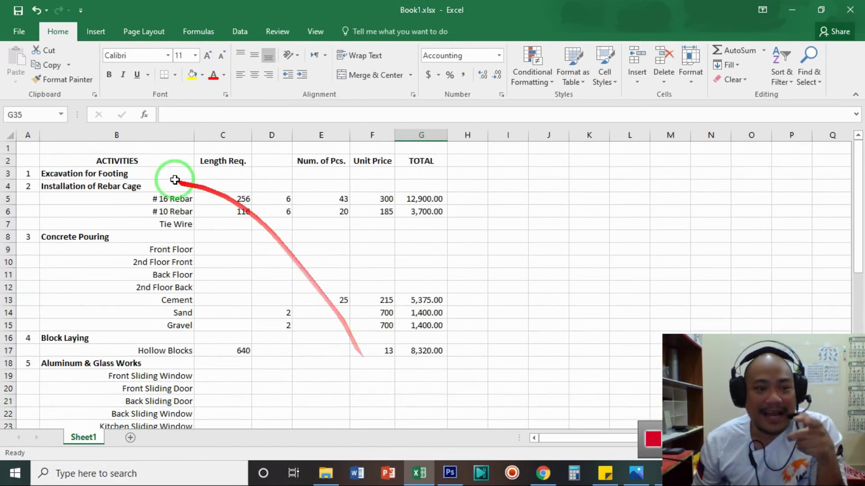
- Review the first main activities in order: Excavation for Footing, Installation of Rebar Cage, Concrete Pouring and Block Laying
left_click(126, 176)
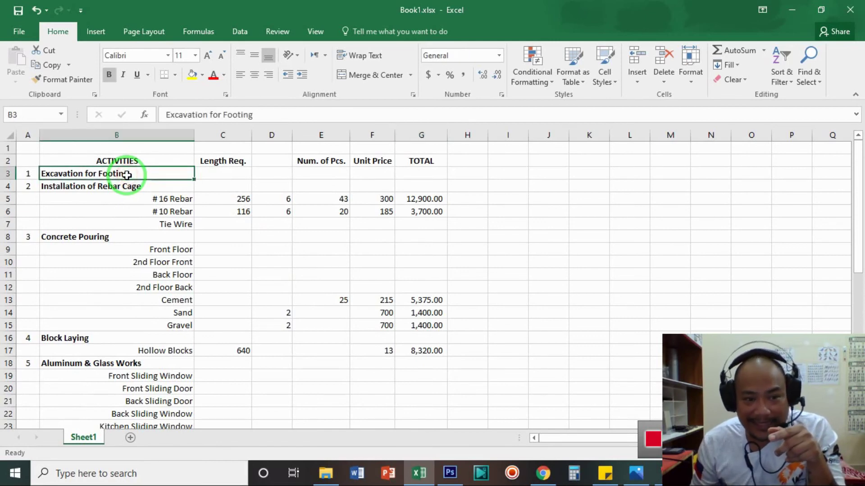
left_click(118, 187)
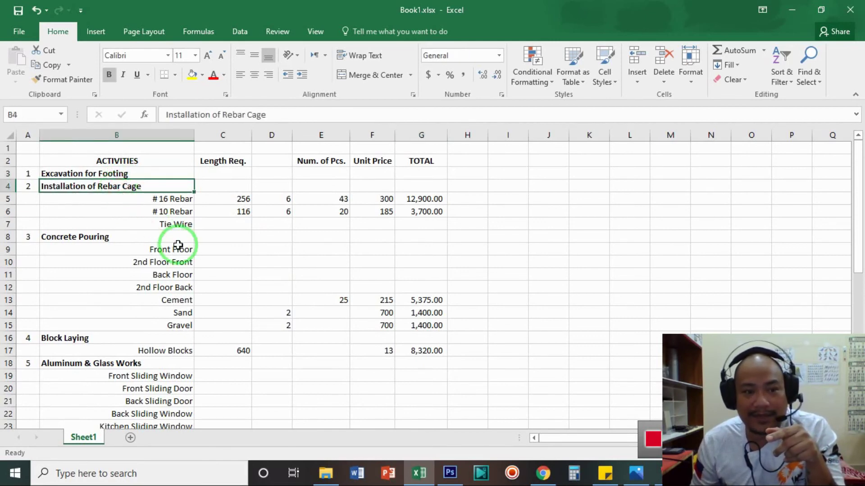
left_click(131, 239)
scroll(128, 238, "down", 3)
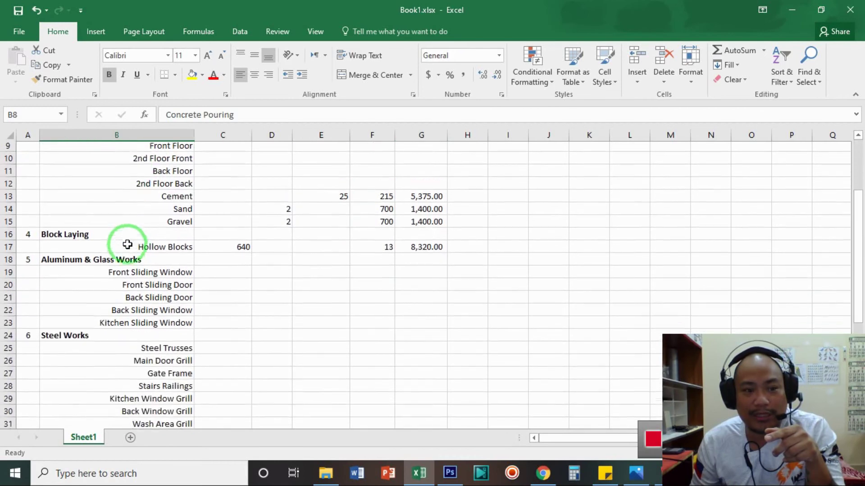
left_click(106, 227)
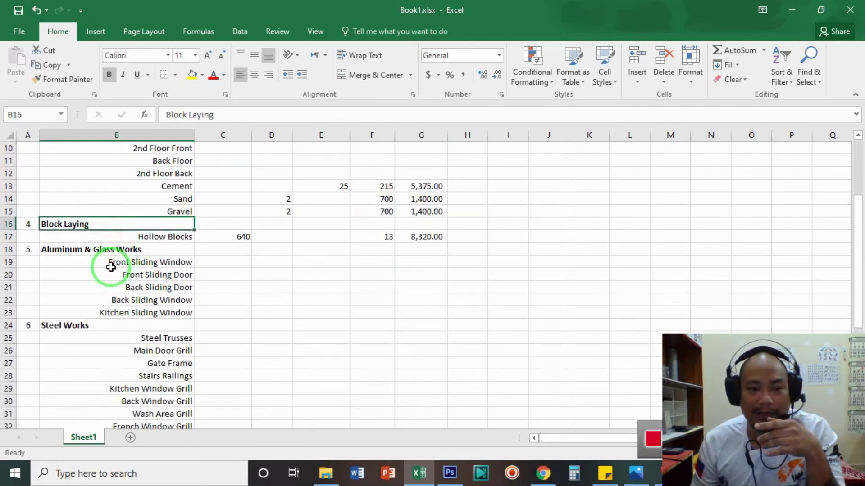
scroll(111, 267, "up", 3)
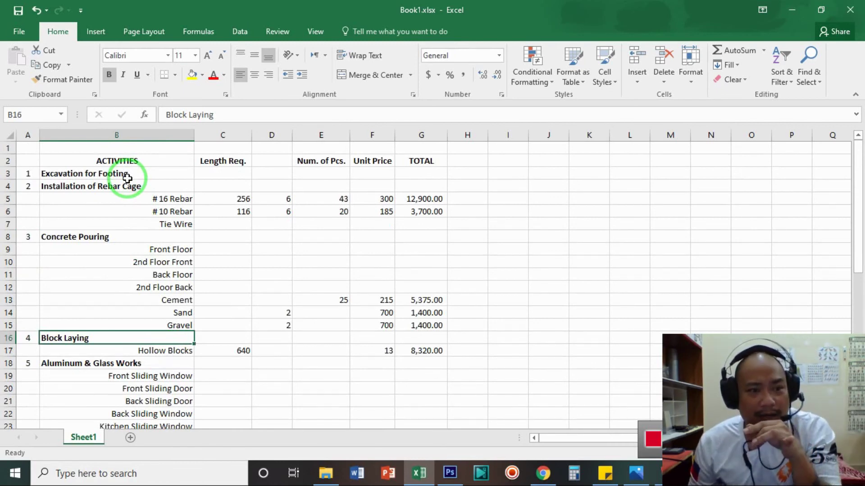
- Go through the activity headings again from Installation of Rebar Cage through Concrete Pouring, Steel Works and Wood Works to Labor
left_click(127, 184)
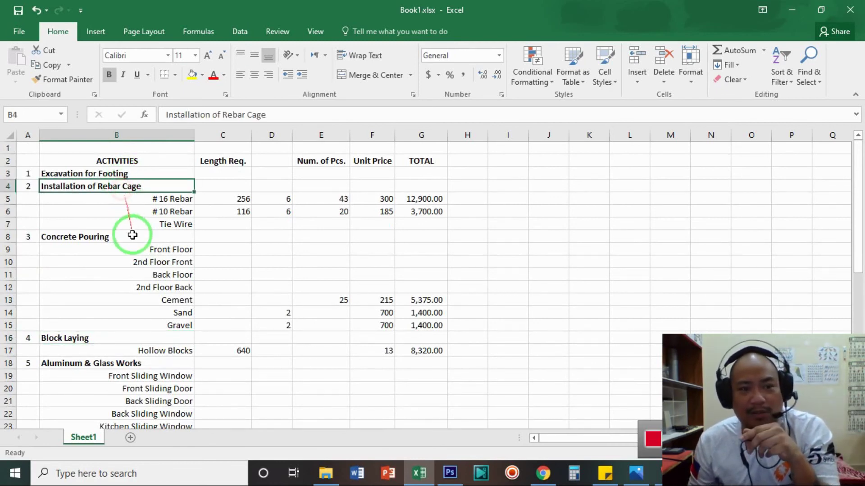
left_click(126, 236)
scroll(124, 234, "down", 3)
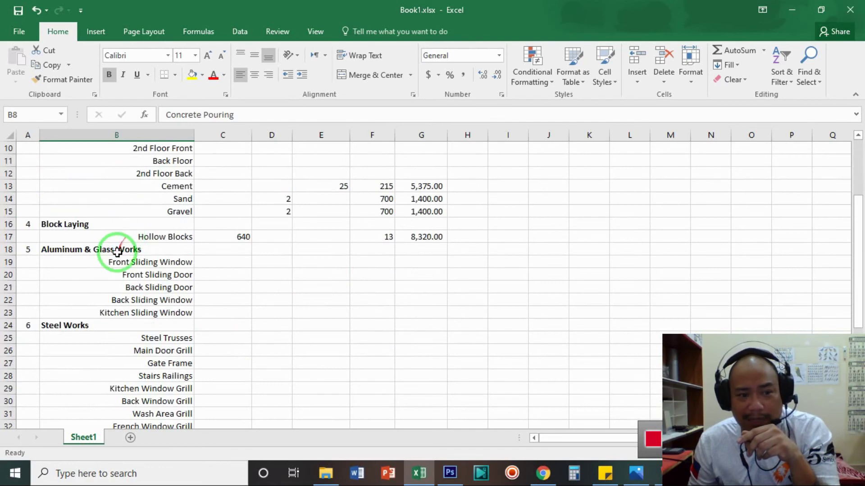
left_click(100, 321)
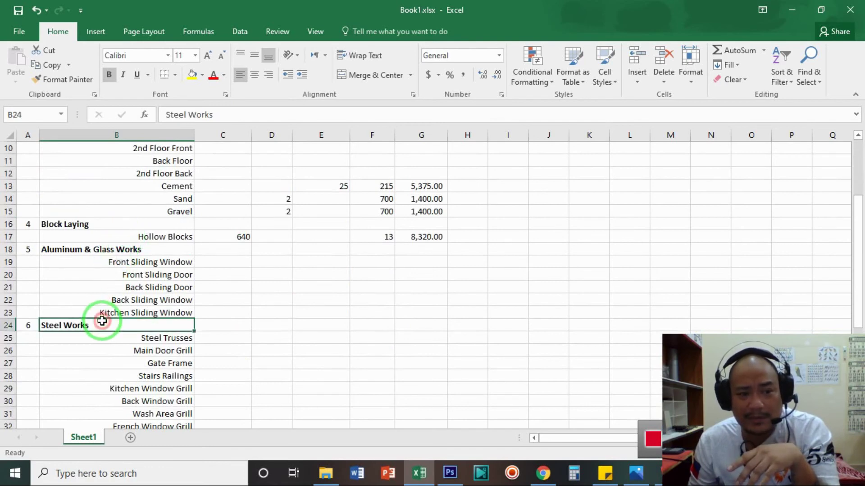
scroll(101, 320, "down", 3)
left_click(111, 342)
scroll(113, 333, "down", 5)
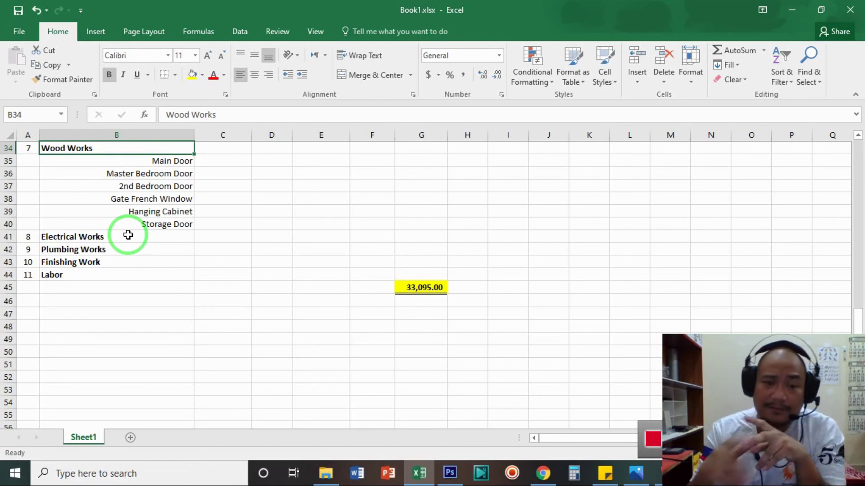
scroll(309, 295, "up", 4)
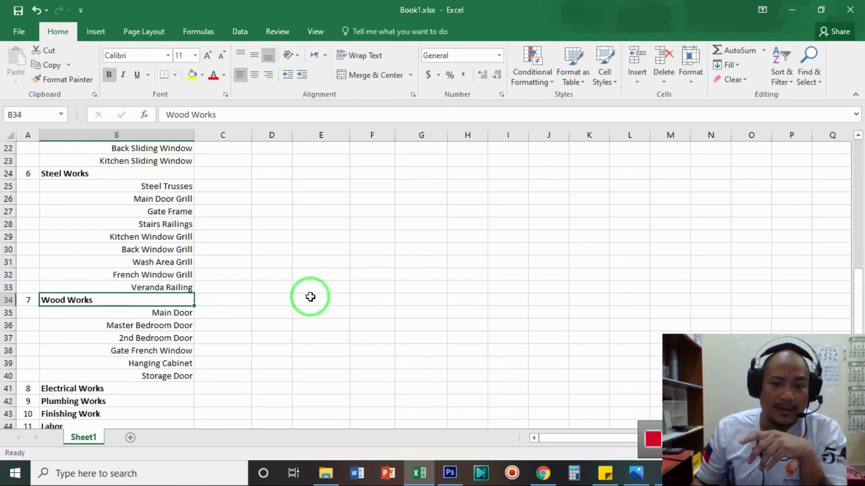
- Switch to SketchUp and unhide all hidden parts of the house model, showing the whole front facade
key("alt+Tab")
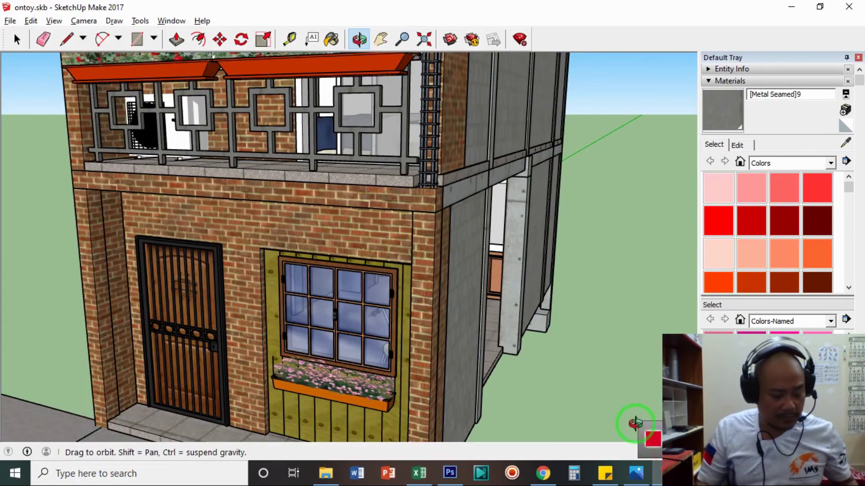
left_click(36, 24)
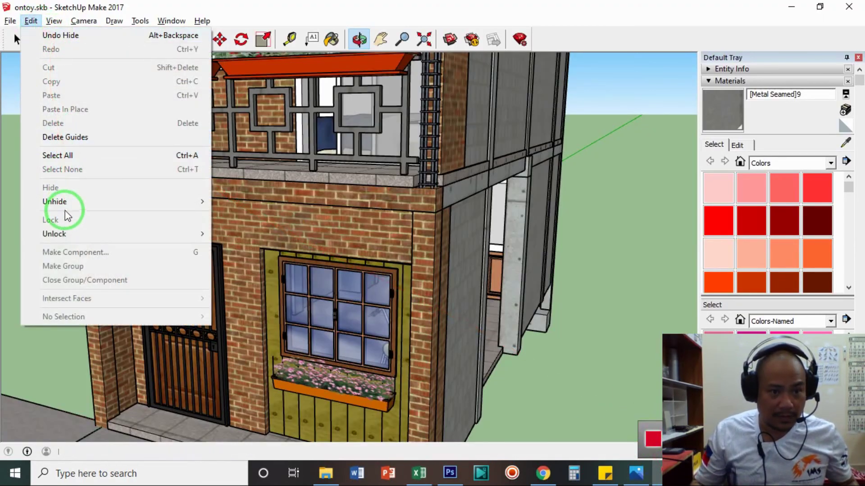
mouse_move(71, 205)
left_click(234, 230)
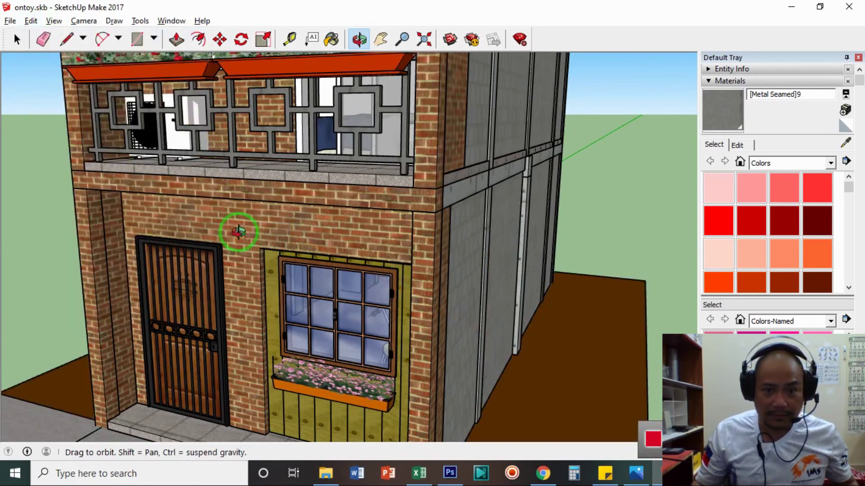
left_click_drag(648, 391, 550, 316)
scroll(551, 317, "down", 5)
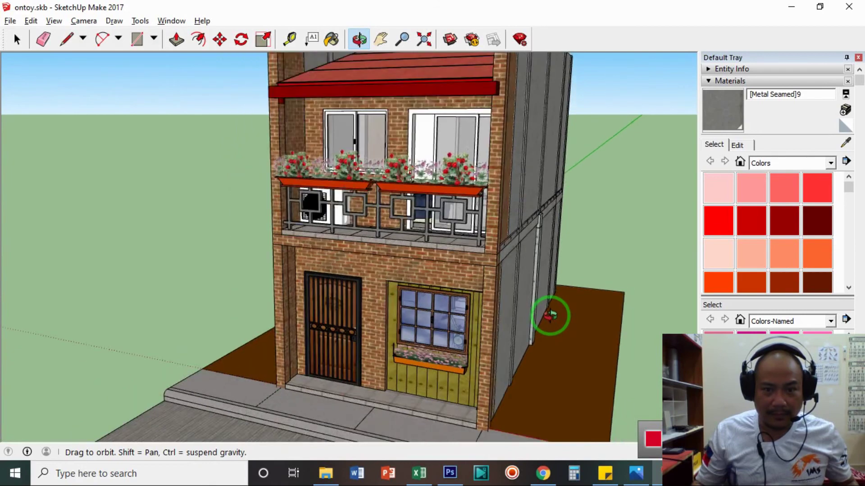